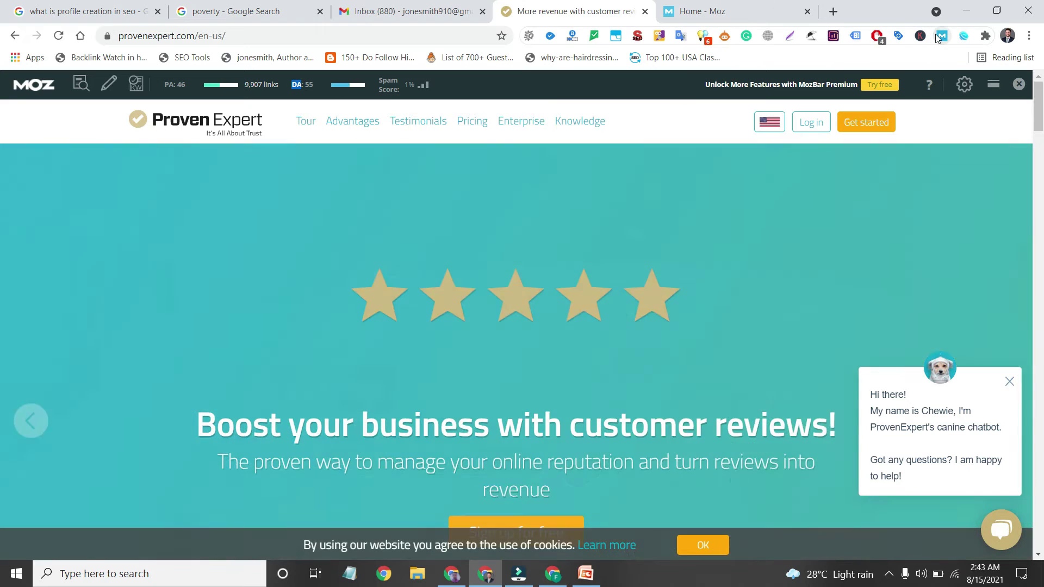
Check ProvenExpert's domain authority and page authority in the MozBar.
left_click(939, 37)
left_click(941, 37)
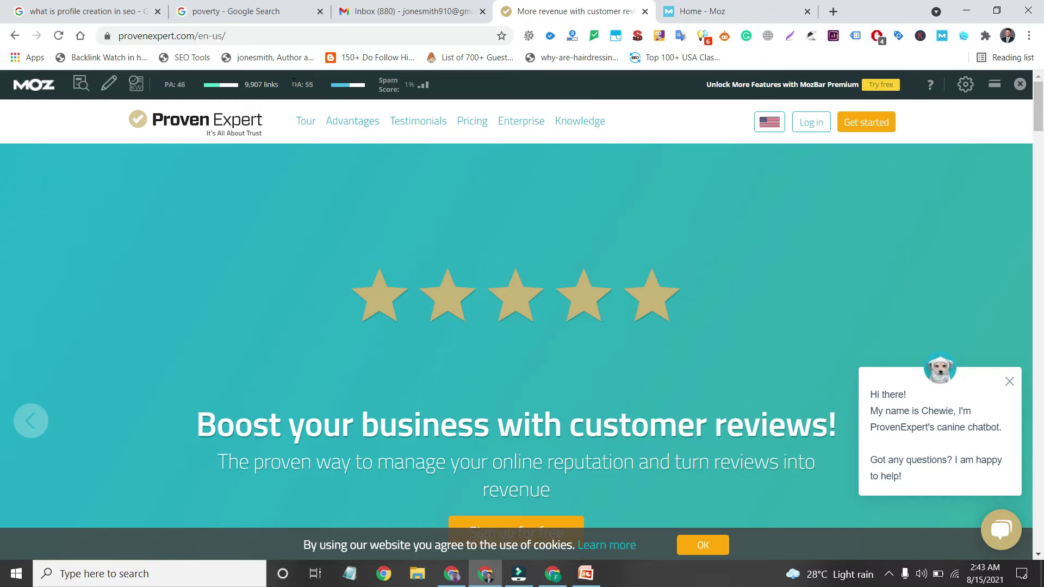
left_click_drag(291, 85, 326, 86)
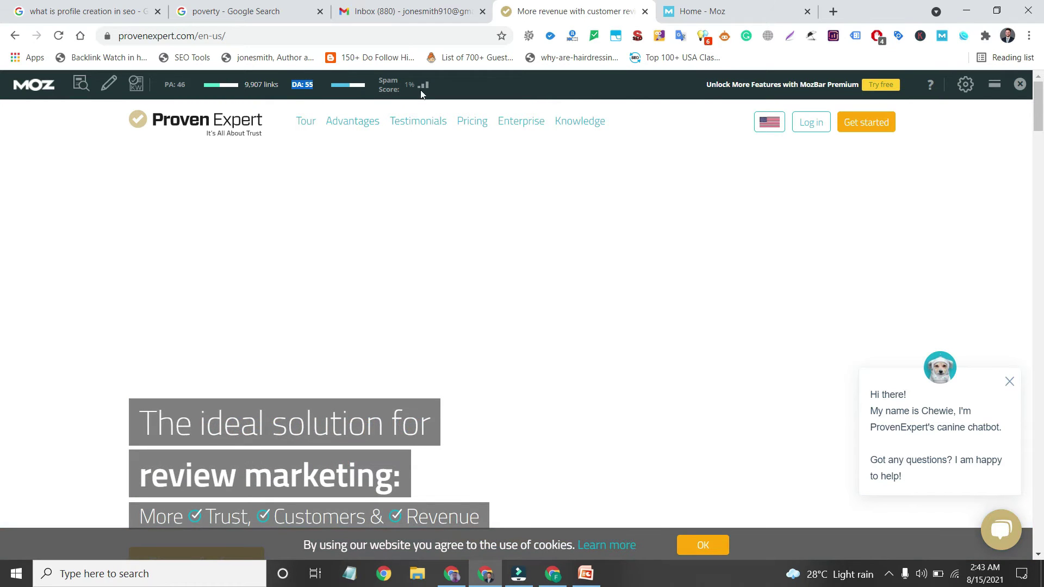
left_click_drag(165, 85, 182, 86)
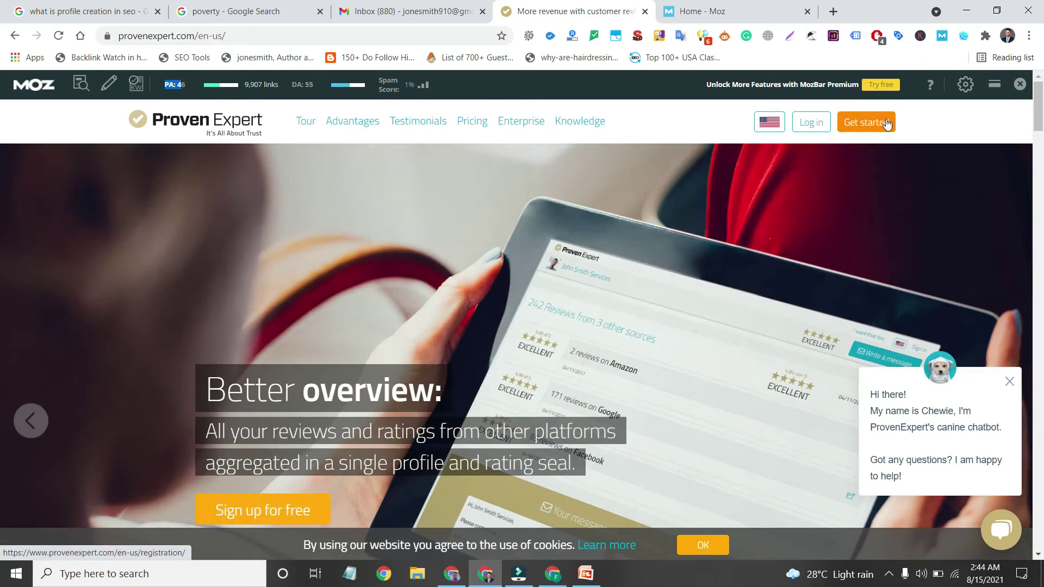
Open ProvenExpert's registration page, copy its address provenexpert.com/register and load it in the other Chrome profile's window.
left_click(885, 125)
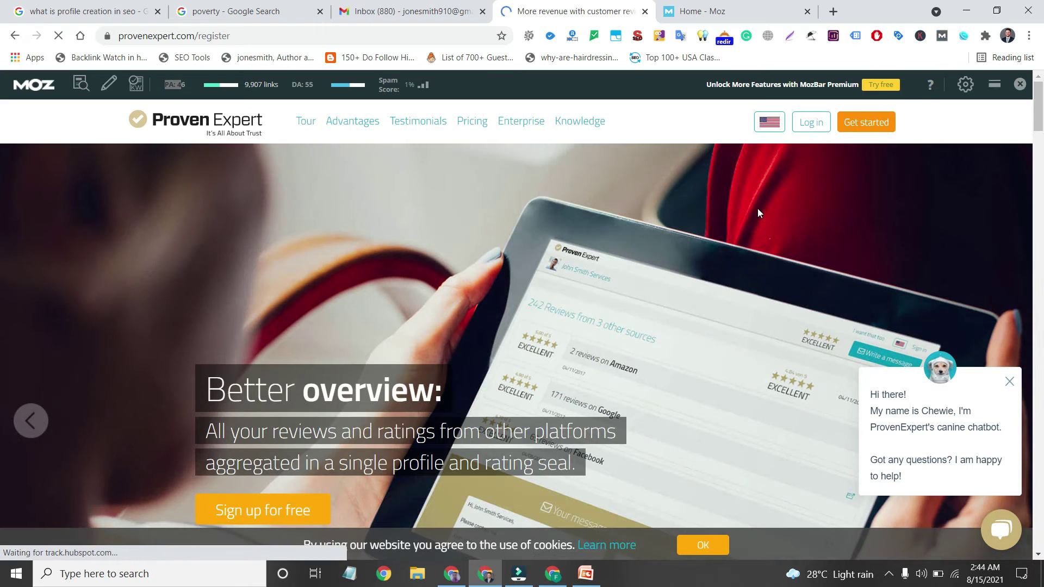
left_click(362, 35)
key("ctrl+c")
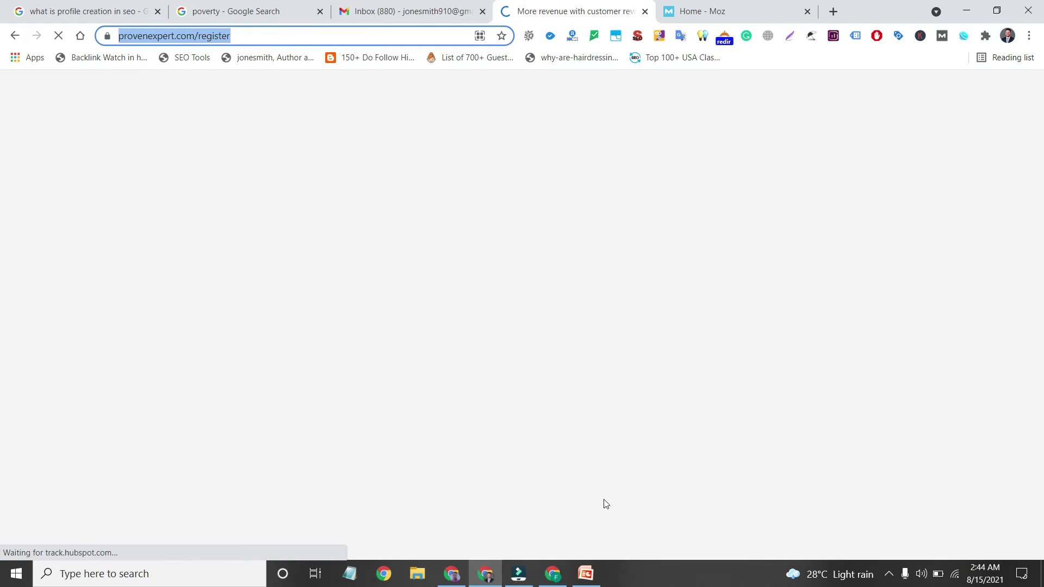
left_click(560, 577)
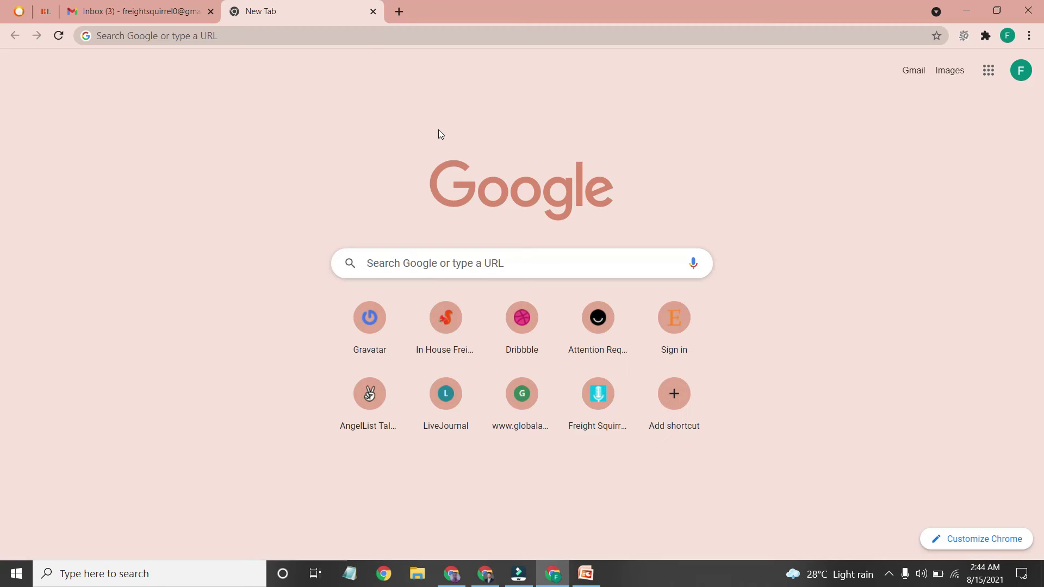
left_click(368, 38)
key("ctrl+v")
key("Return")
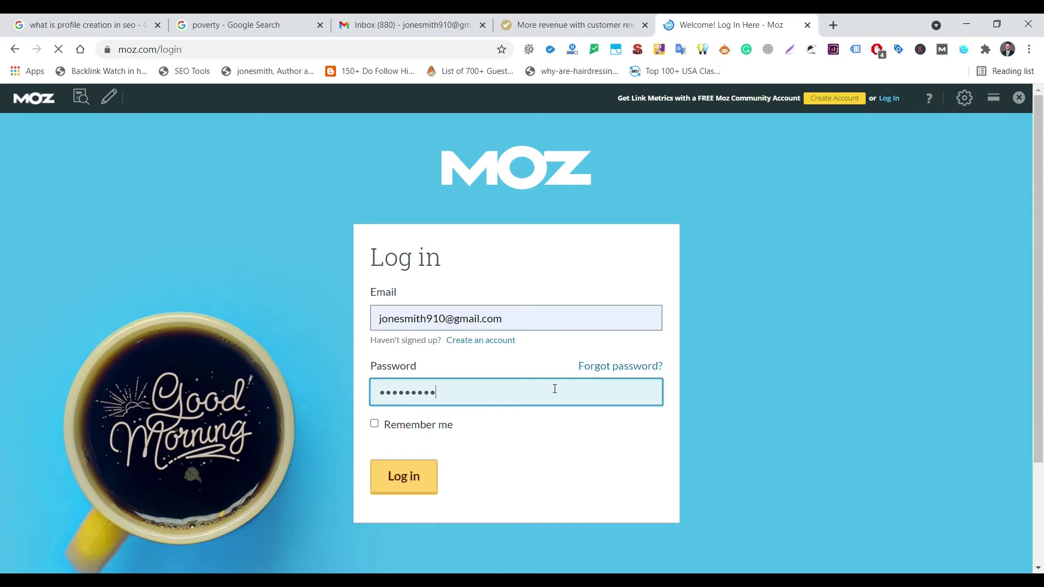
Submit the Moz login form with the filled-in account credentials.
key("Return")
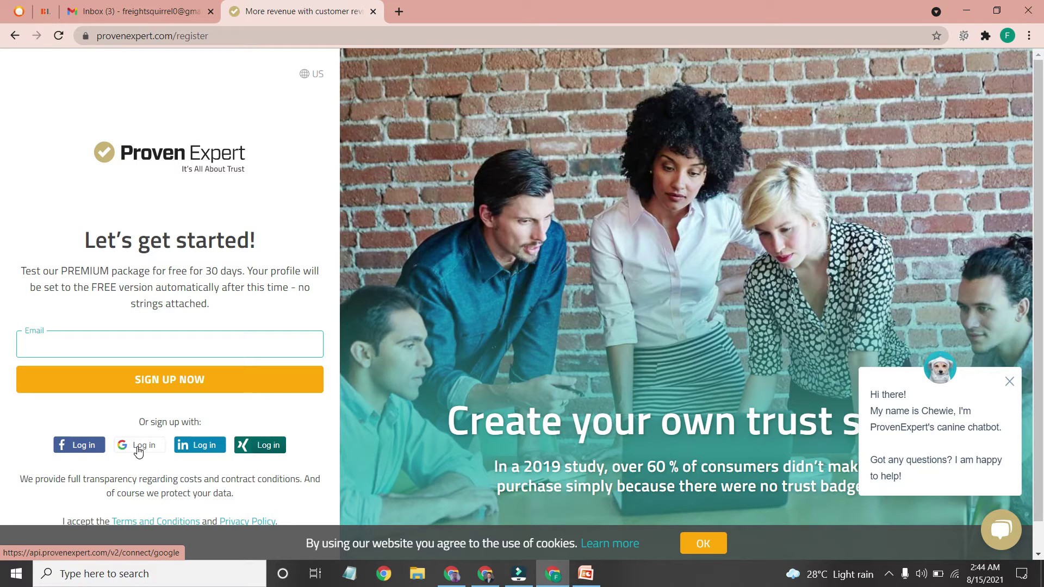
Enter the account's e-mail address in the ProvenExpert registration form and submit the sign-up.
left_click(109, 344)
left_click(109, 344)
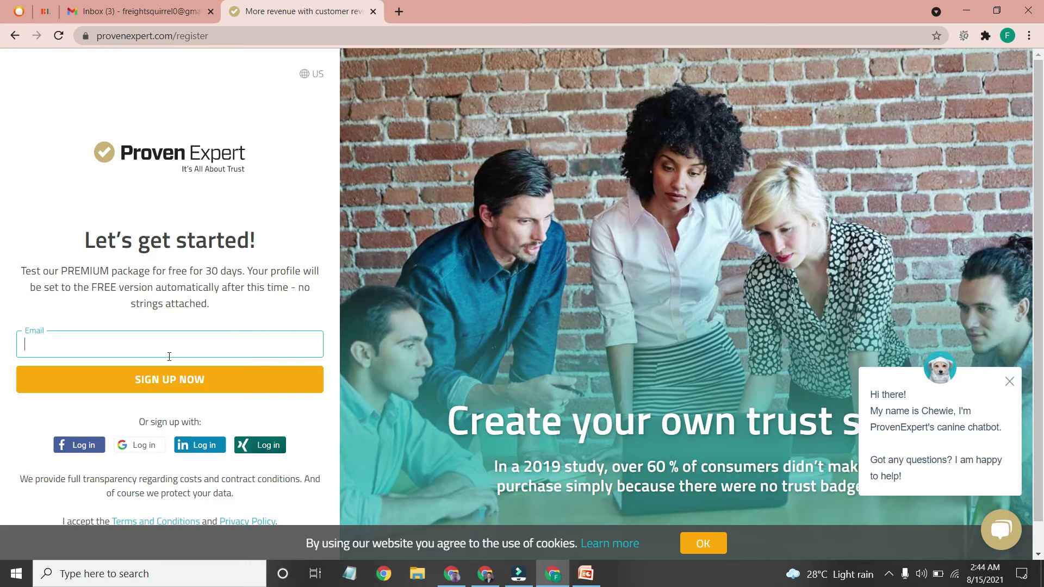
key("ctrl+v")
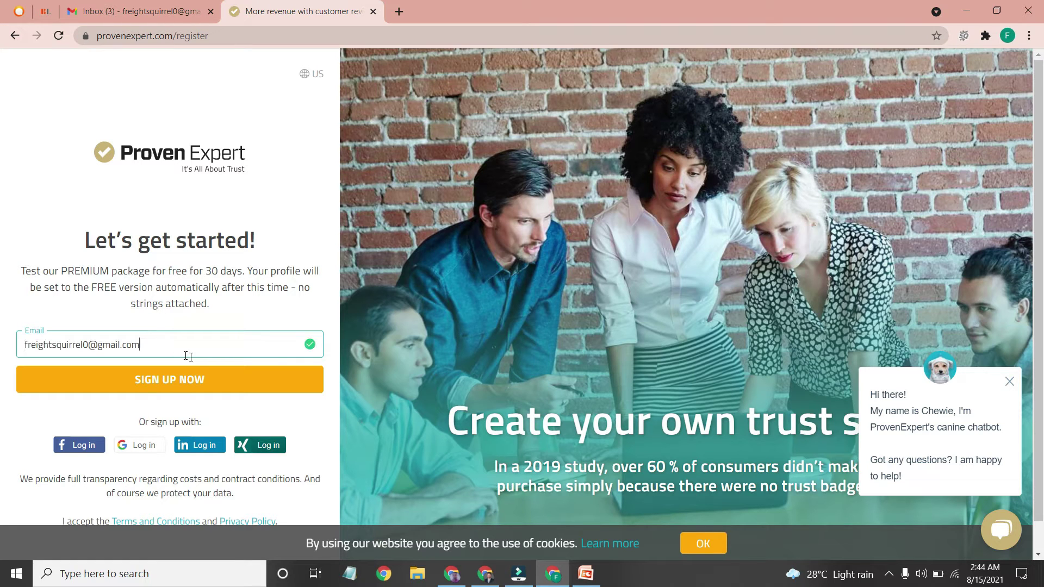
left_click(155, 376)
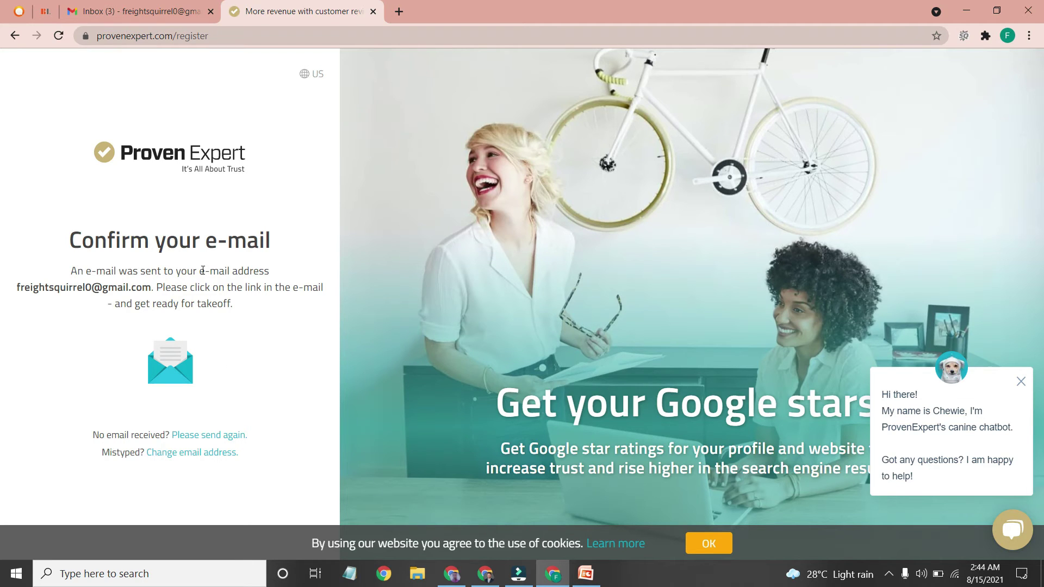
Switch to Gmail, open the ProvenExpert confirmation e-mail among the promotions and confirm the sign-up.
left_click(154, 7)
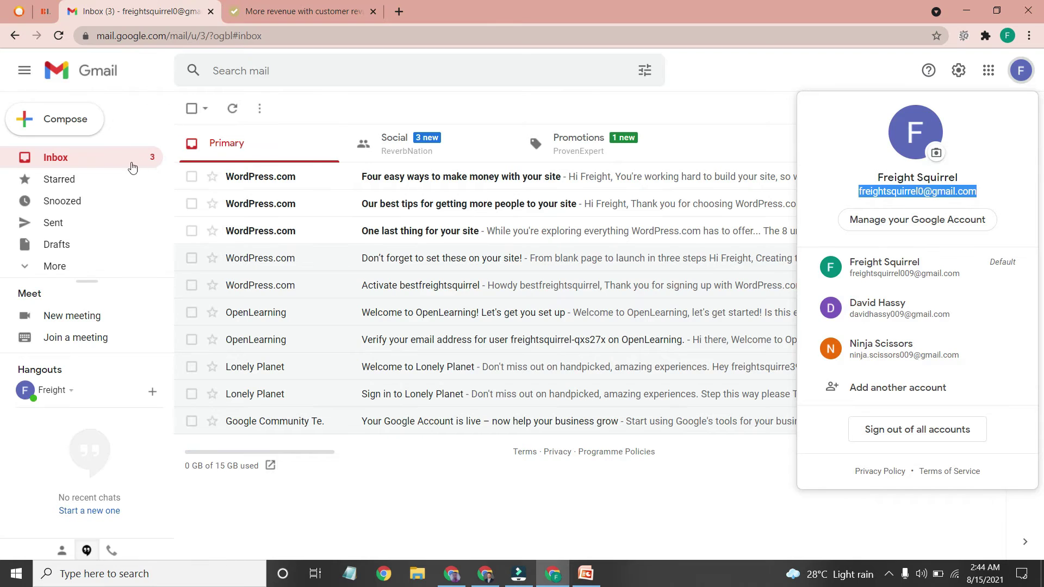
left_click(98, 156)
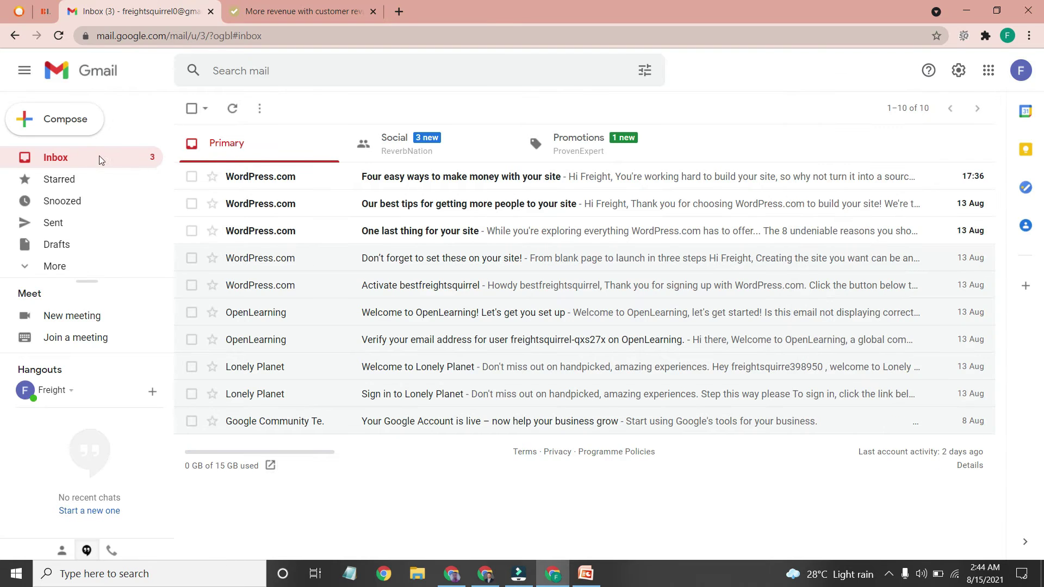
left_click(580, 147)
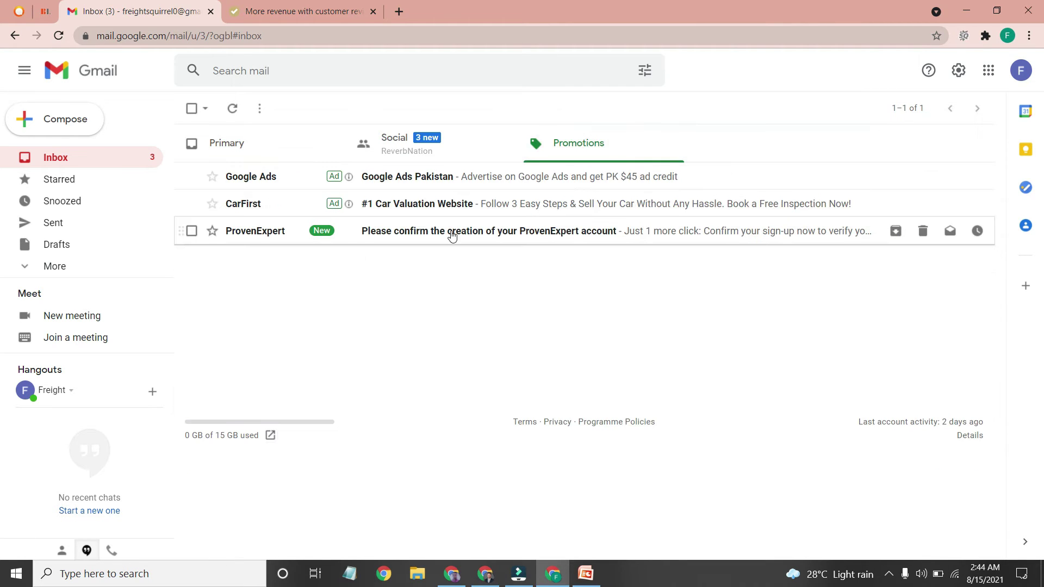
left_click(451, 235)
scroll(478, 358, "down", 1)
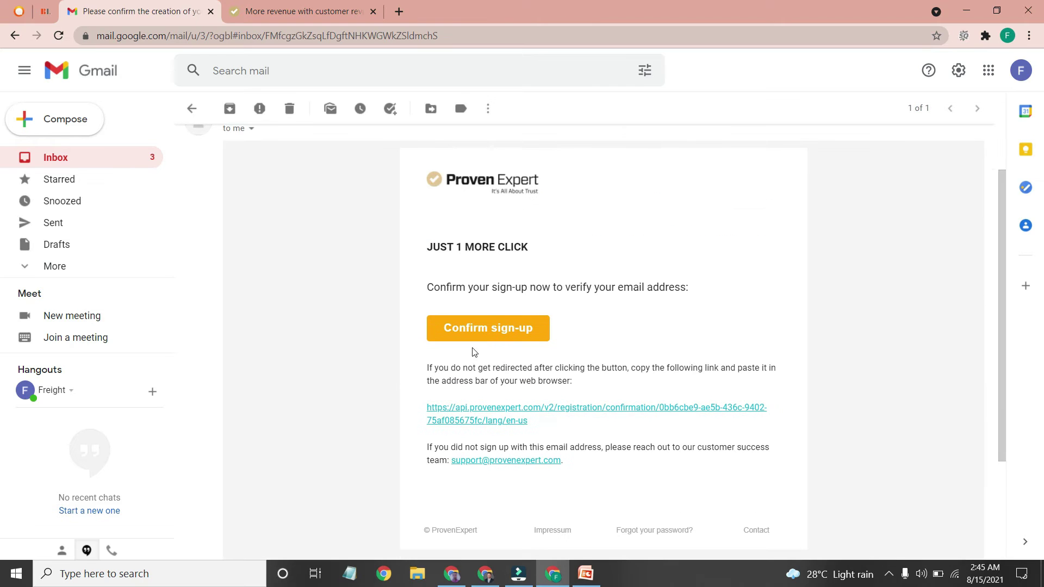
left_click(482, 333)
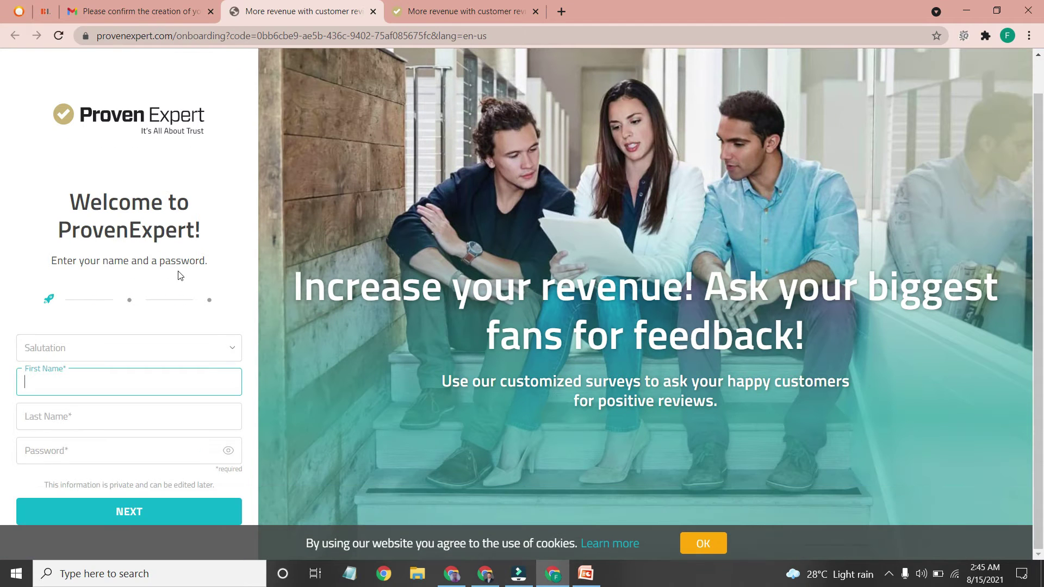
Set the salutation to Mr and fill in the first and last name from the saved autofill entry.
left_click(228, 347)
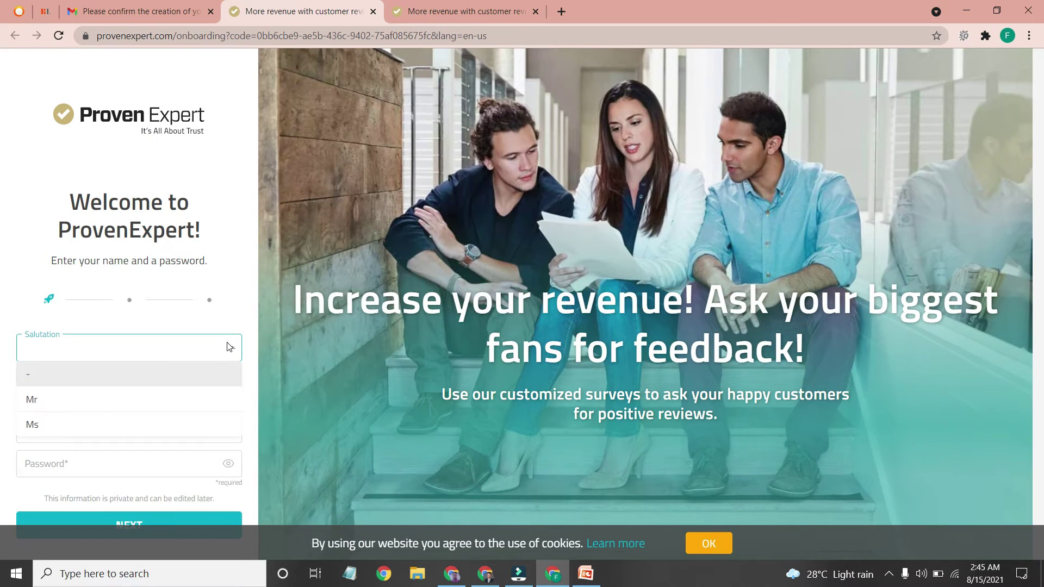
left_click(115, 399)
scroll(11, 233, "down", 1)
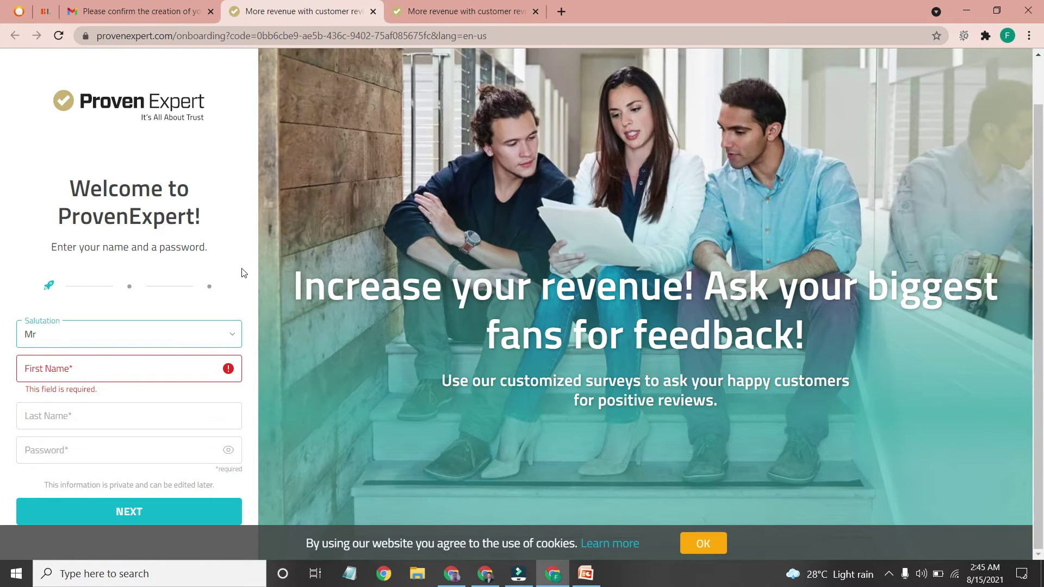
left_click(162, 364)
left_click(2, 227)
left_click(78, 374)
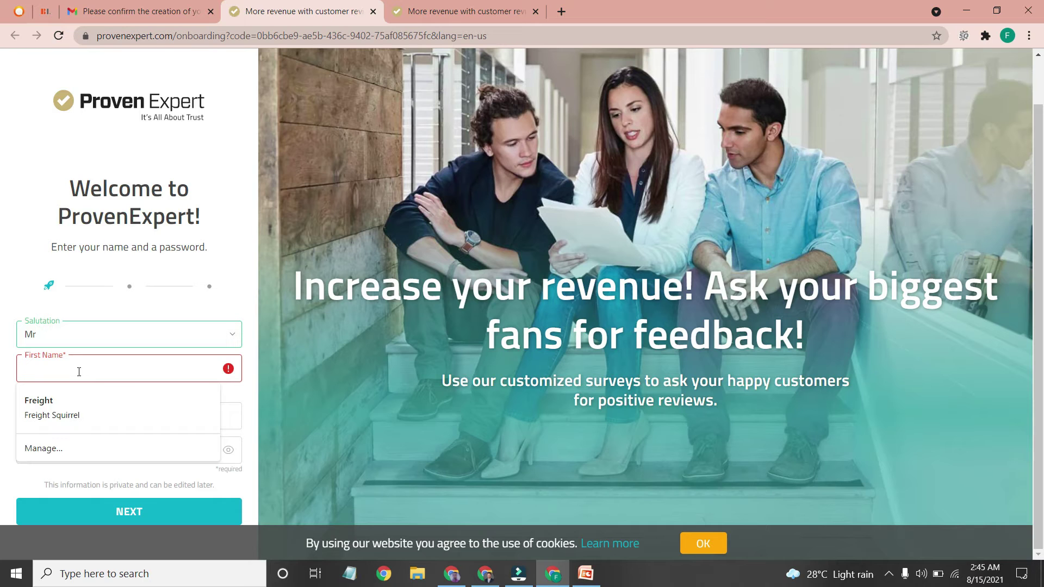
left_click(94, 412)
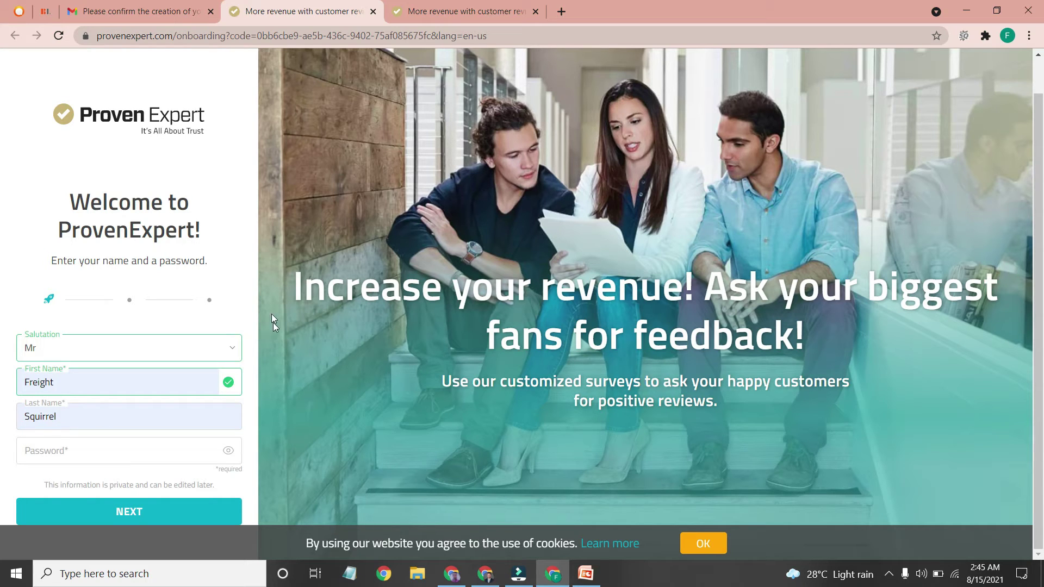
Enter the account password and continue to the profile name page.
left_click(123, 448)
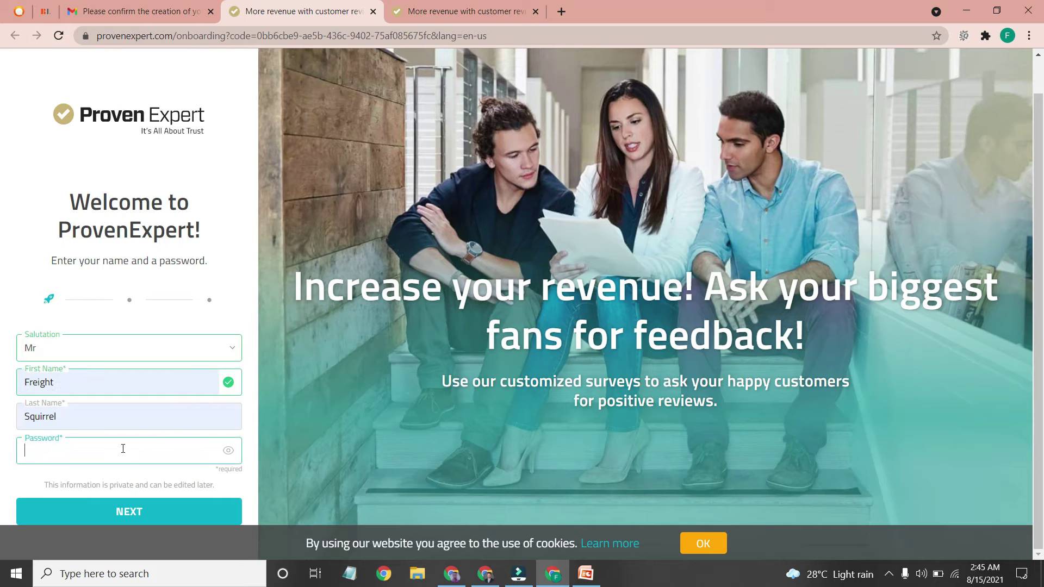
type("•••")
left_click(155, 513)
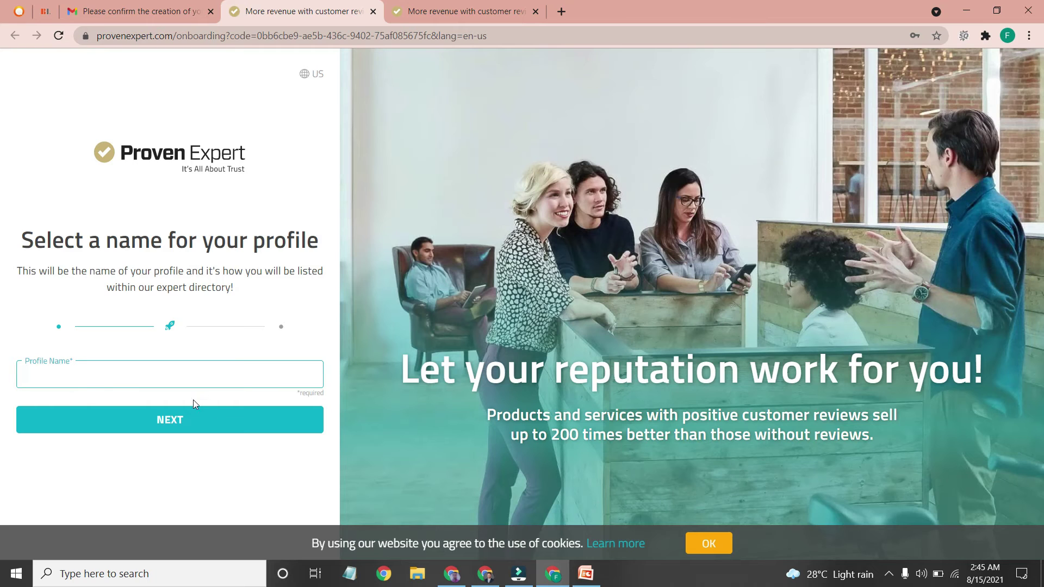
Open freightsquirrel.com in a new tab and copy "freightsquirrel" from its address.
key("ctrl+t")
type("f")
key("Return")
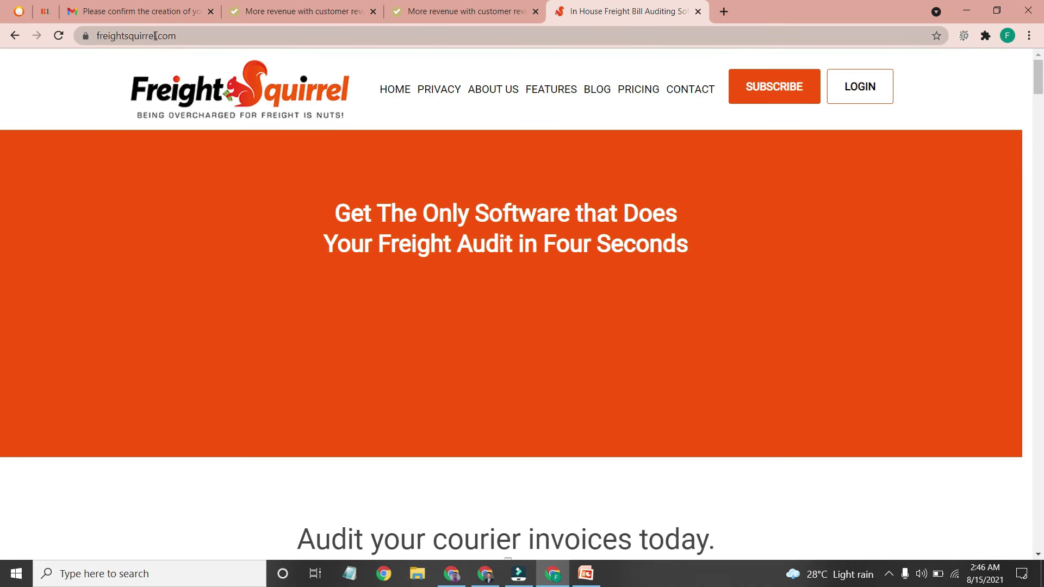
double_click(157, 35)
key("ctrl+c")
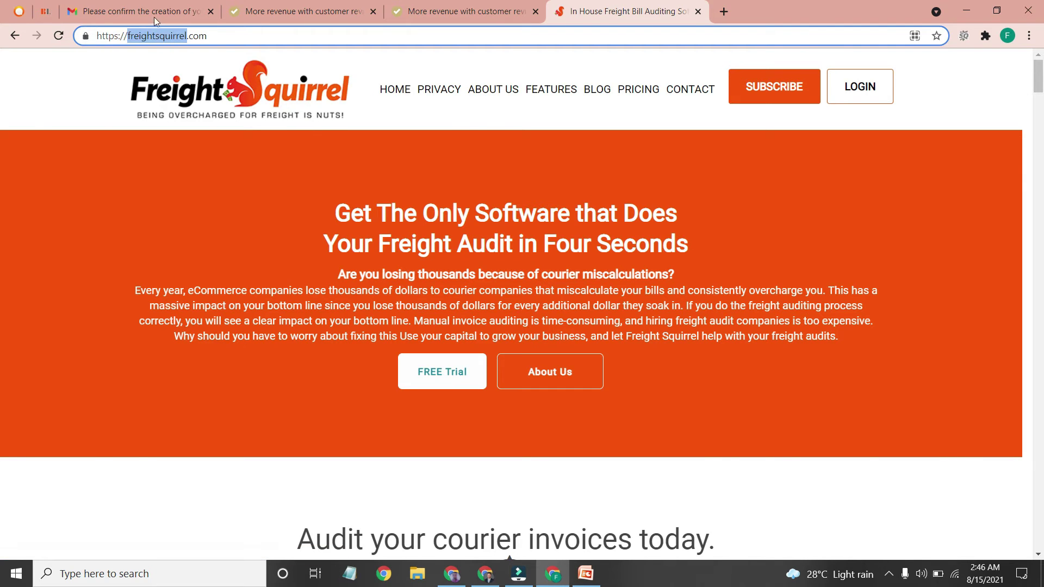
Return to the ProvenExpert onboarding page and close the duplicate ProvenExpert registration tab.
left_click(439, 5)
left_click(379, 7)
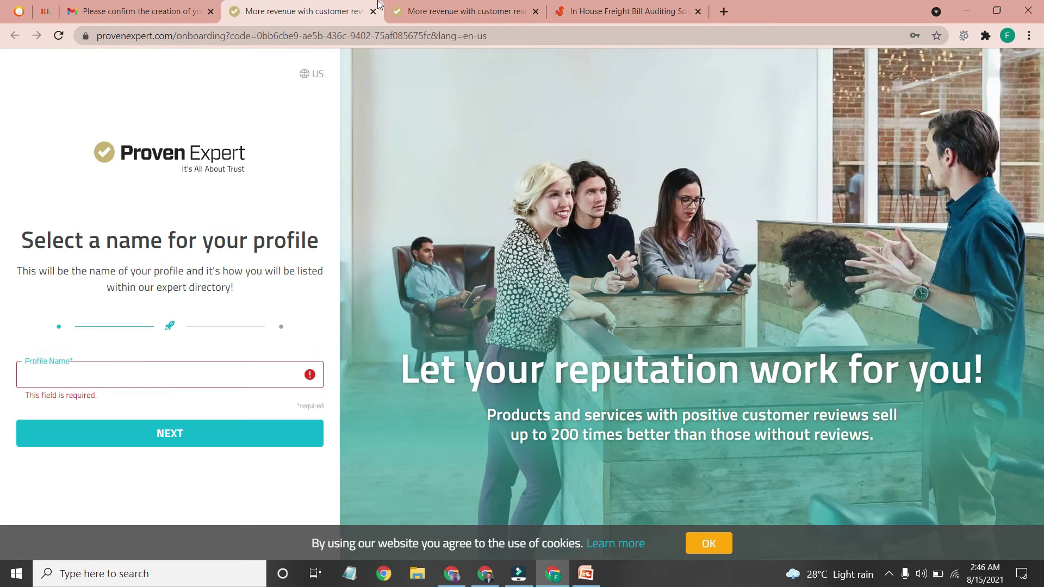
left_click(535, 12)
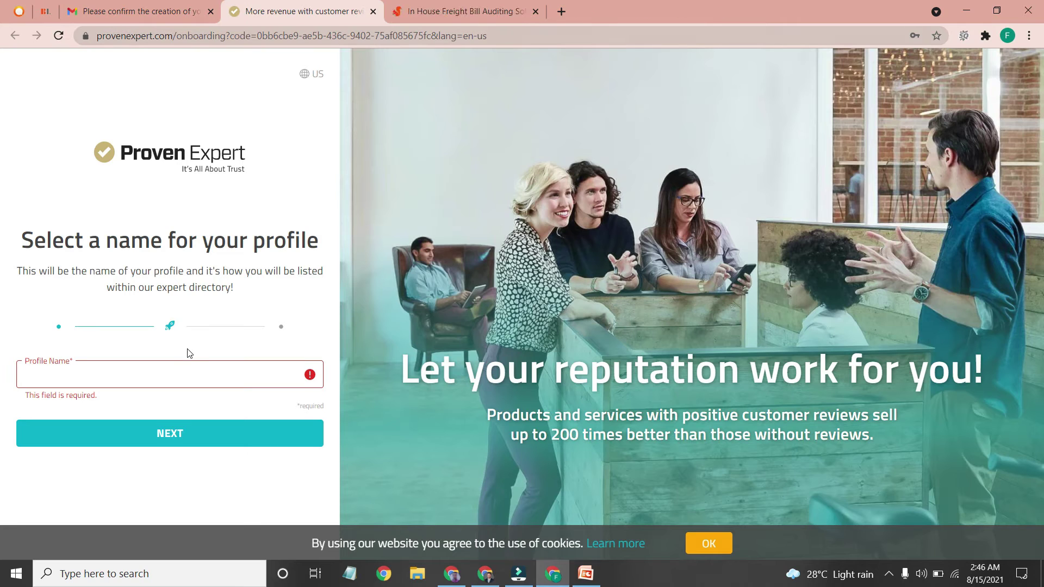
Enter the copied "freightsquirrel" as the profile name, capitalise its F and S, and continue.
key("ctrl+v")
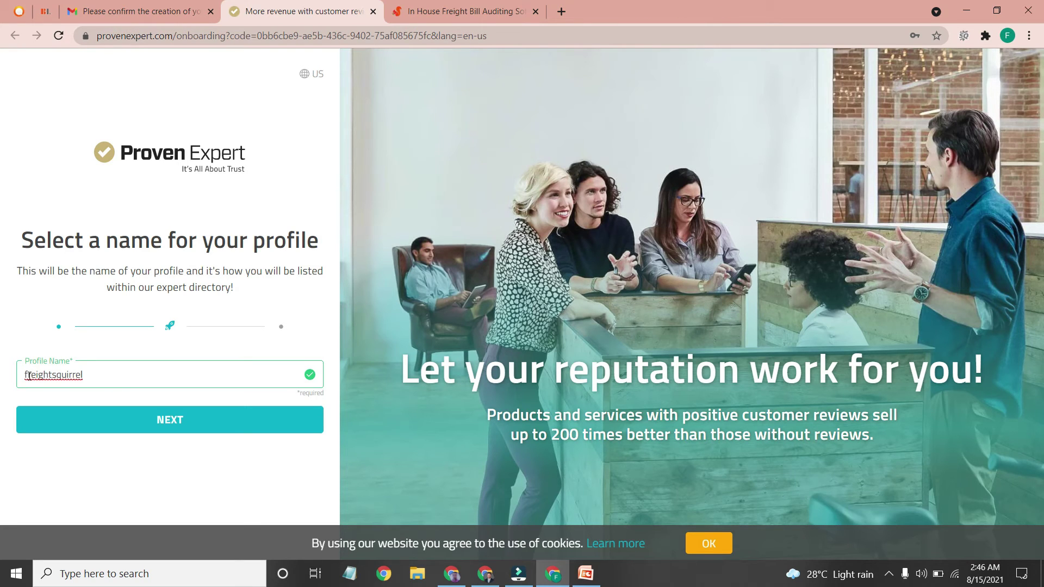
left_click(29, 376)
key("Delete")
type("F")
key("Delete")
type("S")
left_click(191, 429)
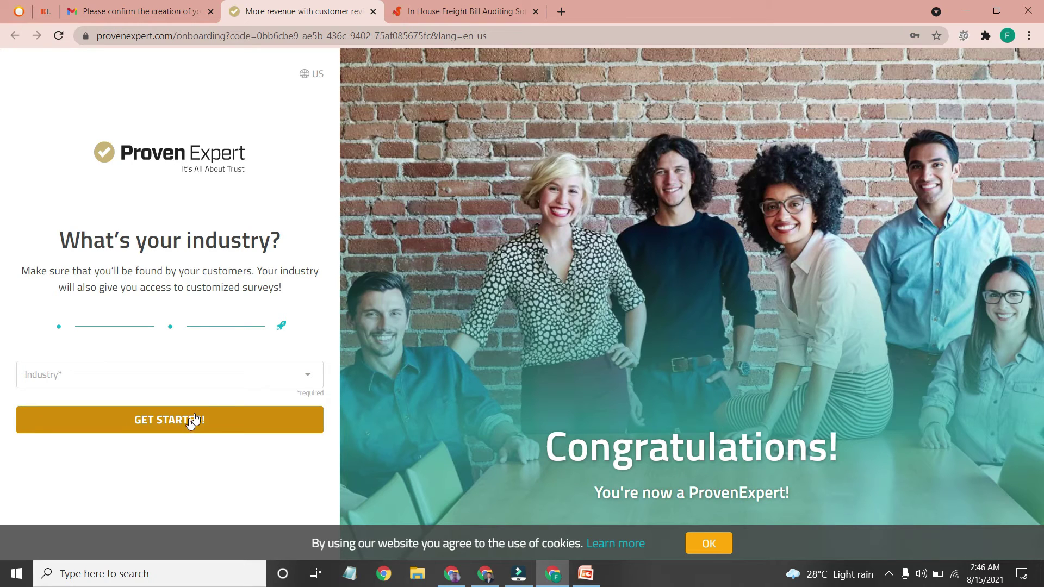
Choose Business Consulting as the industry and finish the onboarding.
left_click(261, 380)
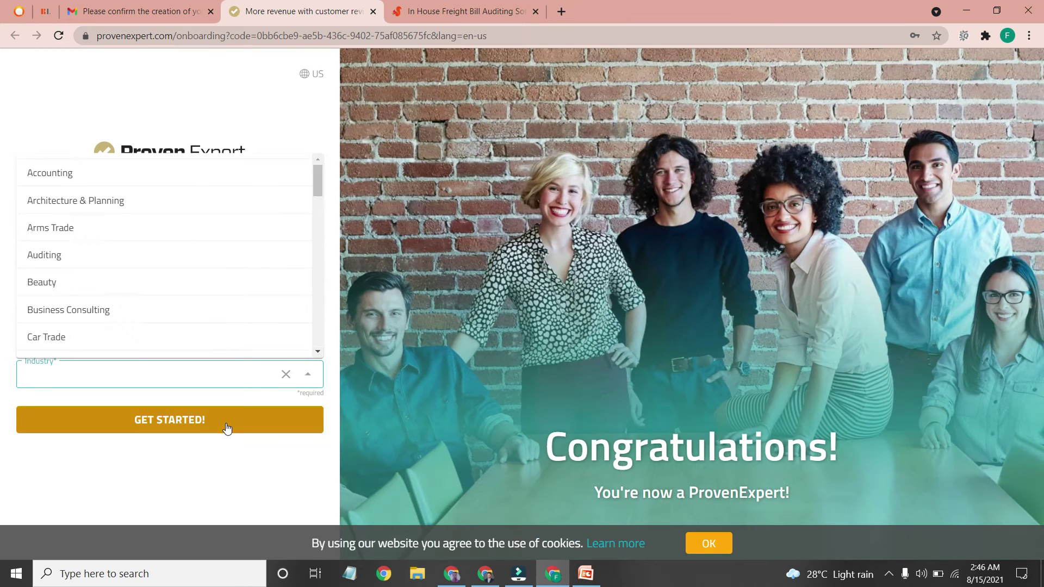
type("bus")
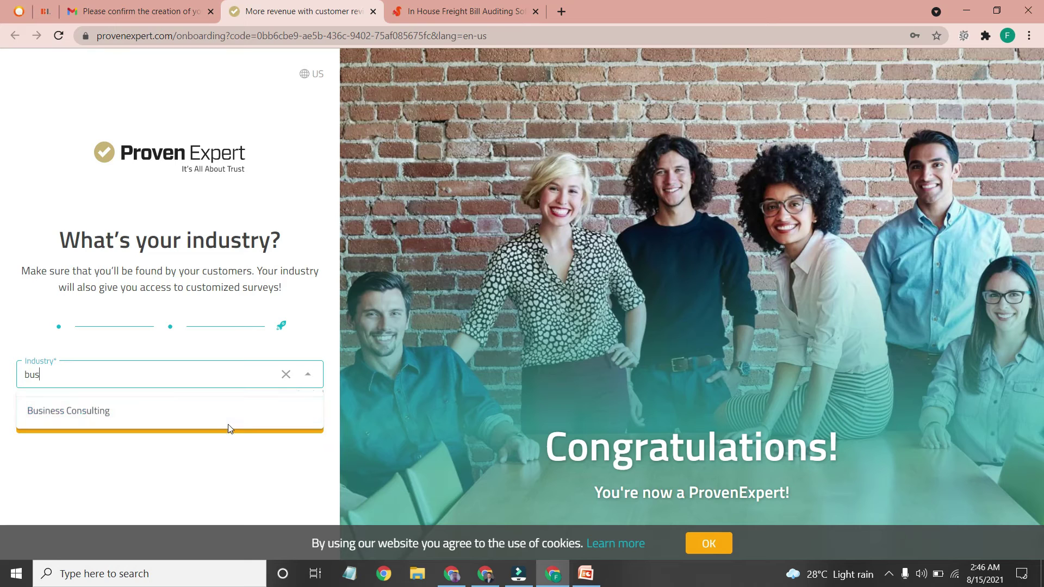
left_click(223, 415)
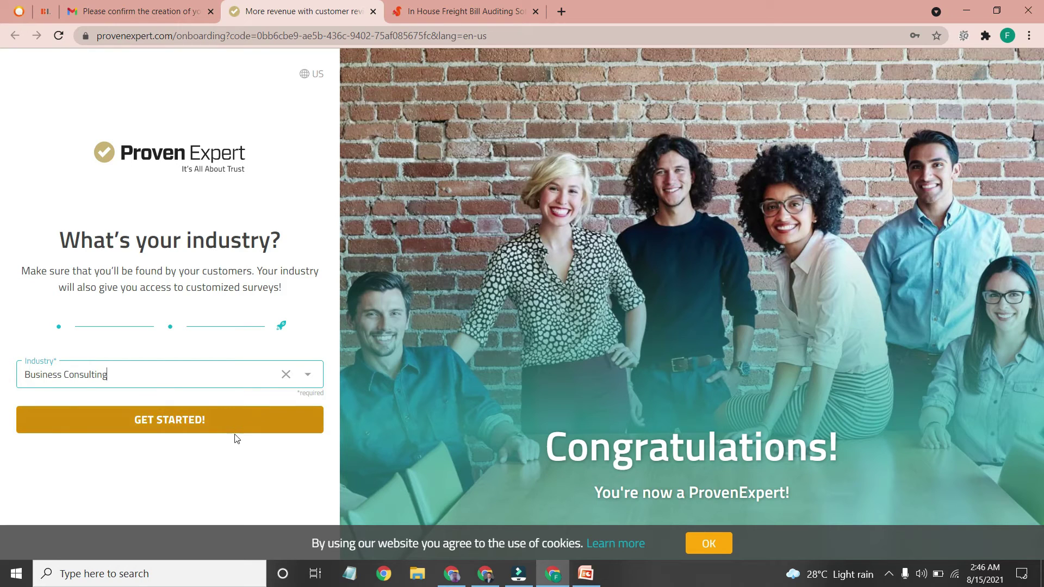
left_click(199, 421)
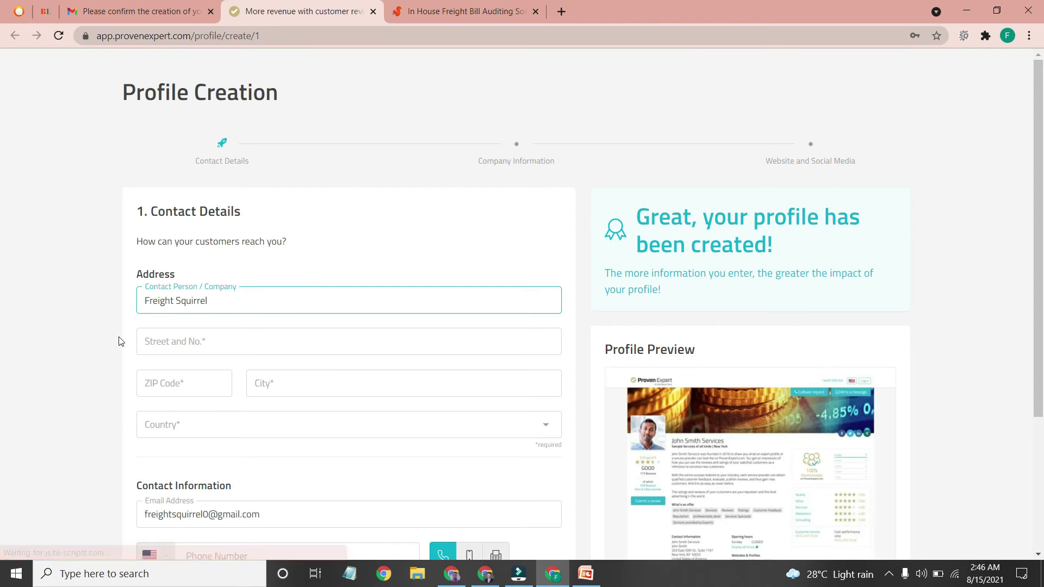
Fill in the contact address fields with the saved Freight Squirrel address entry.
scroll(196, 355, "down", 1)
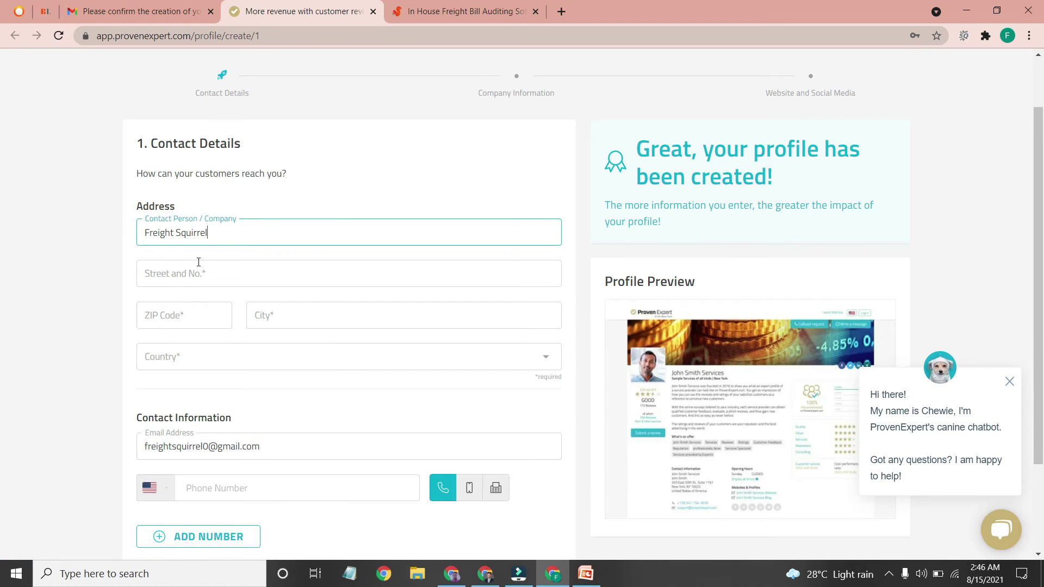
left_click(183, 278)
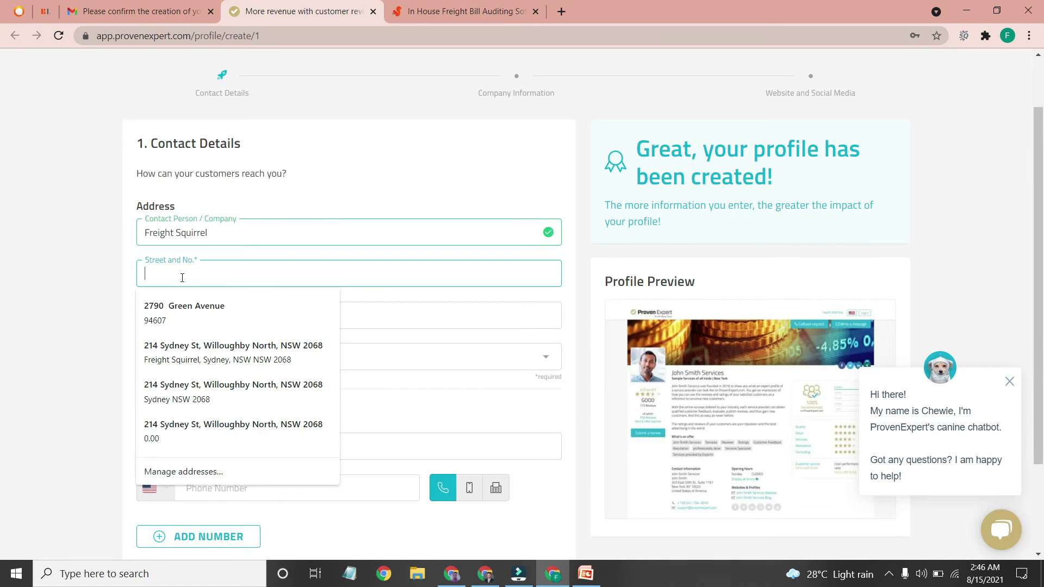
left_click(205, 354)
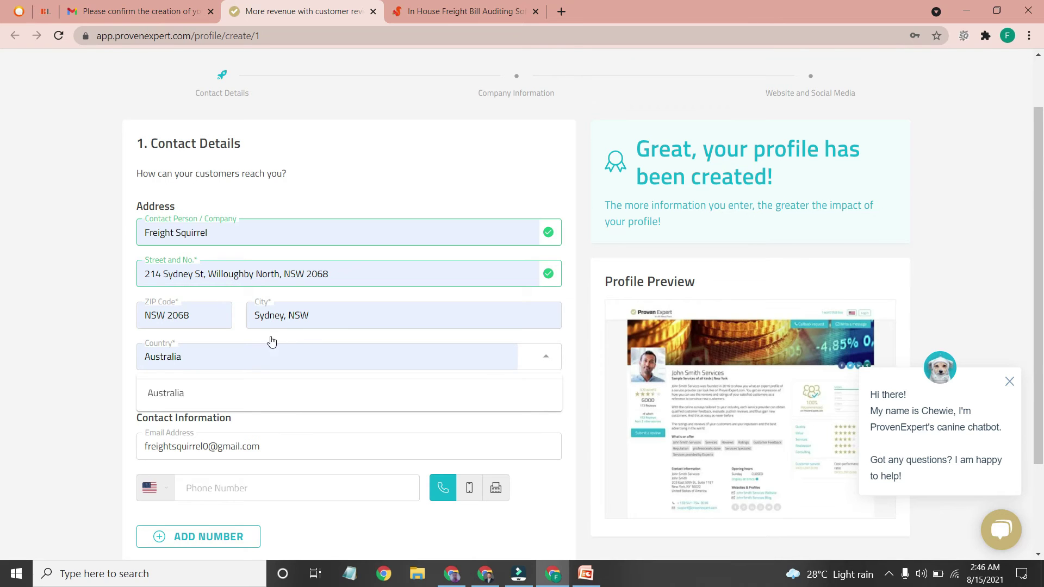
Select Australia as the country, keep the filled-in e-mail, leave the phone number at its country code and continue to the company information.
scroll(270, 341, "down", 3)
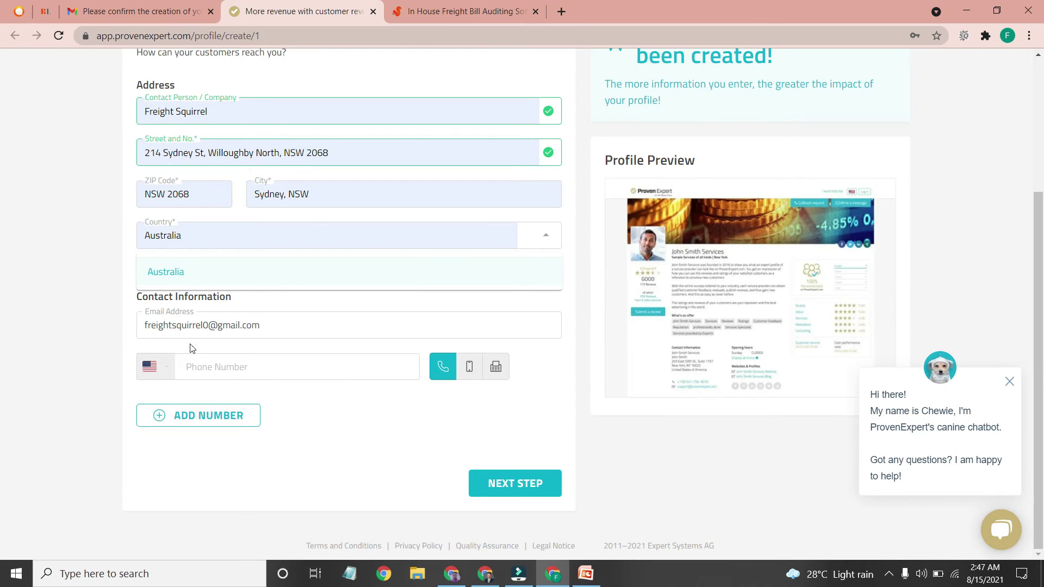
left_click(164, 280)
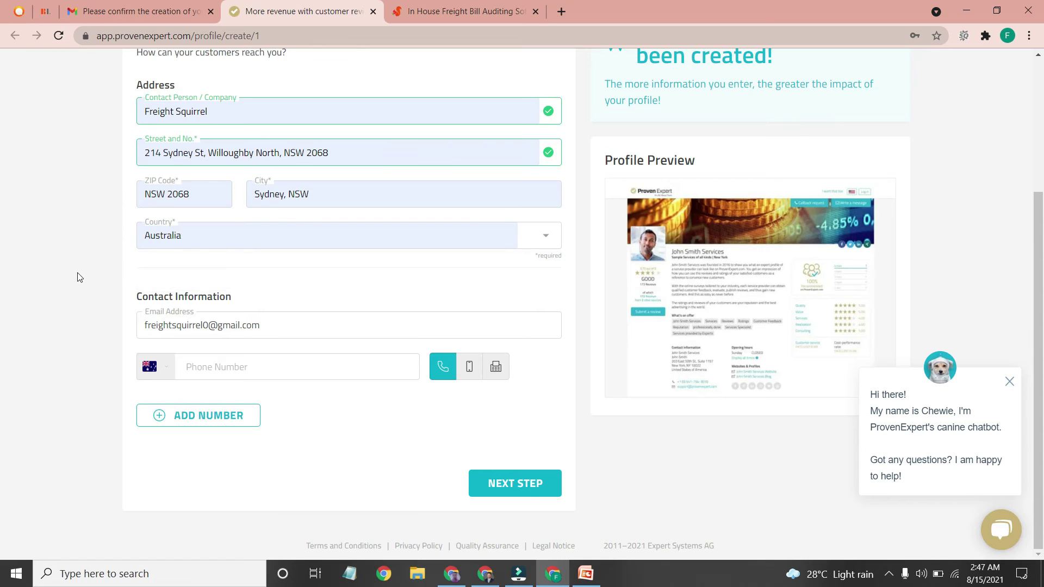
left_click_drag(258, 328, 146, 320)
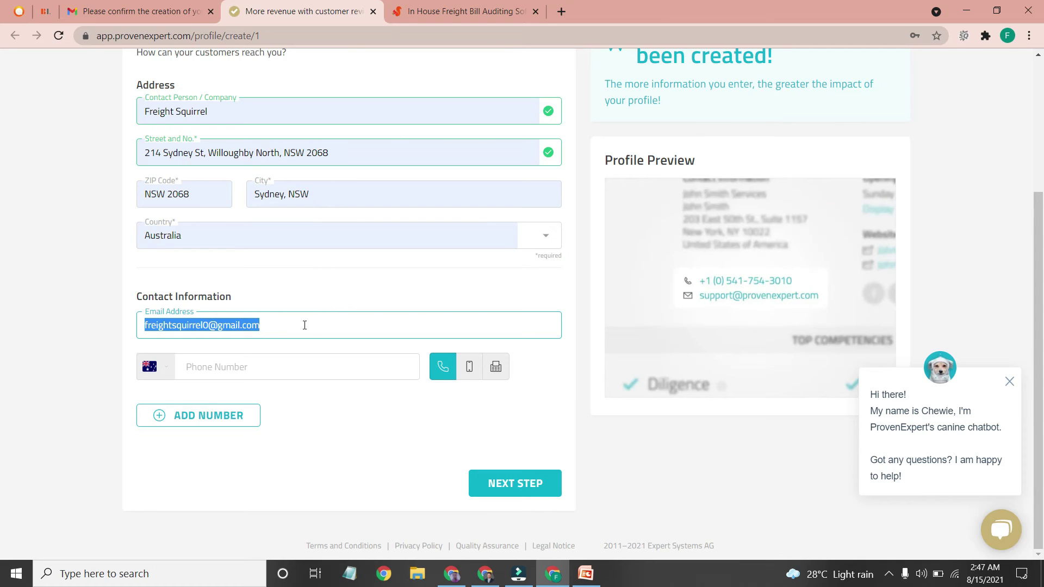
left_click(275, 368)
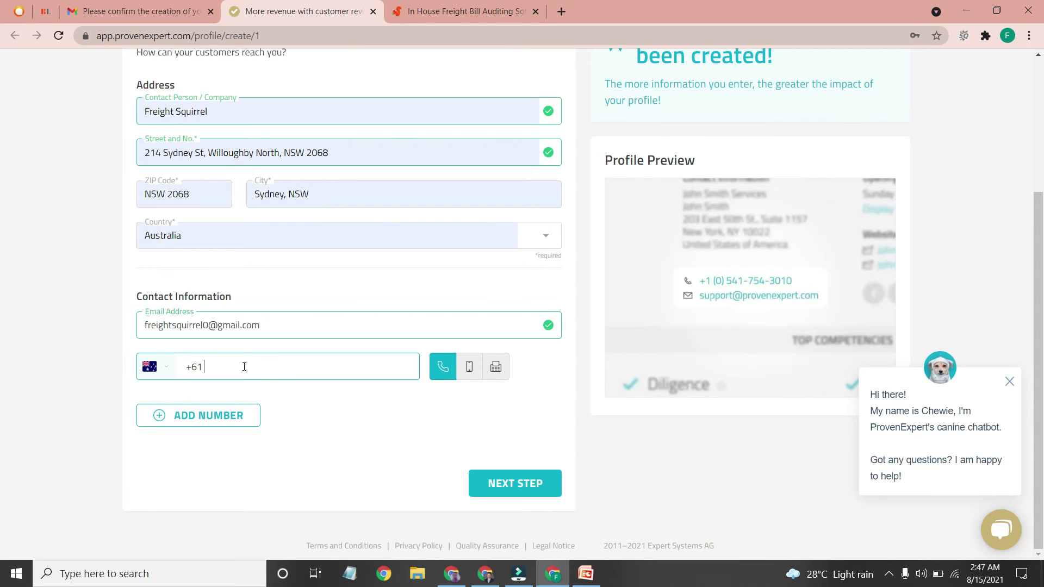
left_click(77, 327)
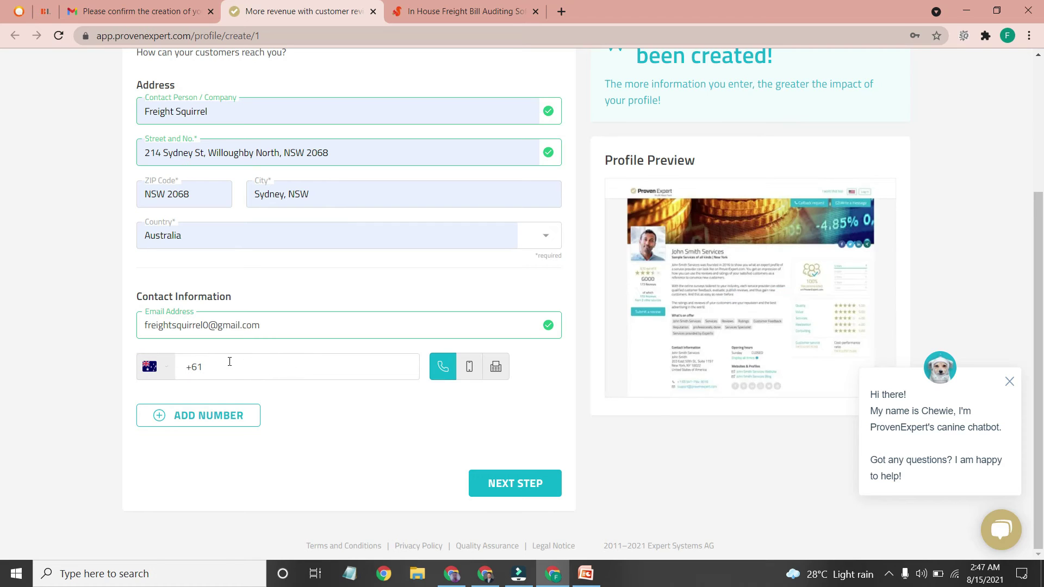
left_click(501, 484)
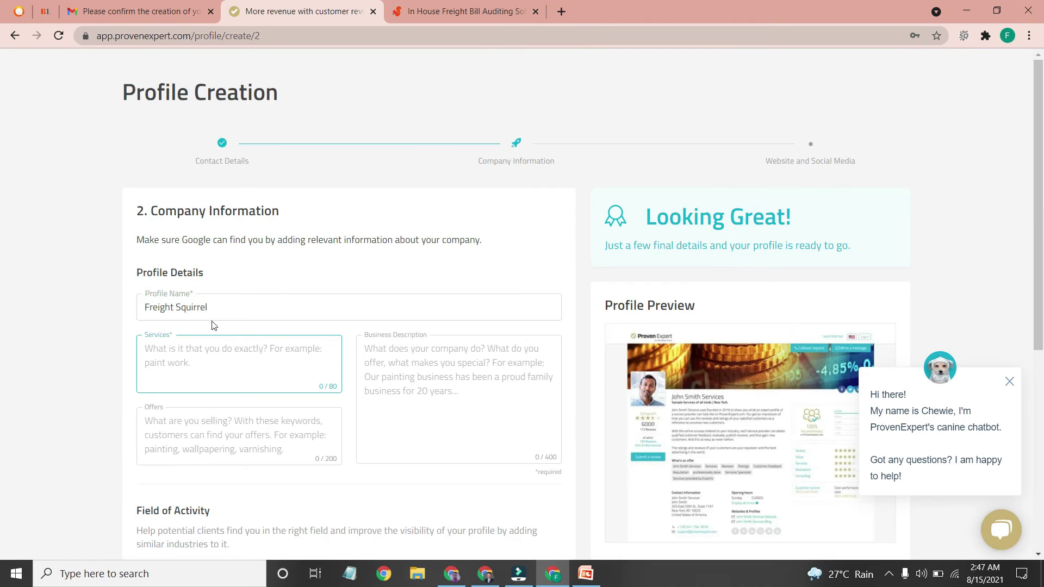
Enter "software audit service" as the services in the company's profile details.
scroll(201, 321, "down", 1)
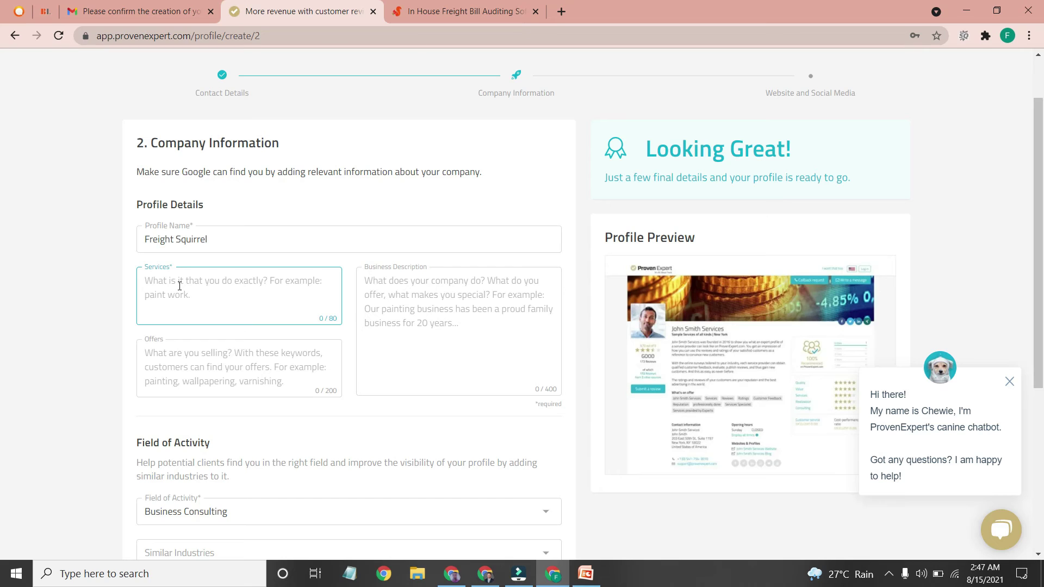
type("softw")
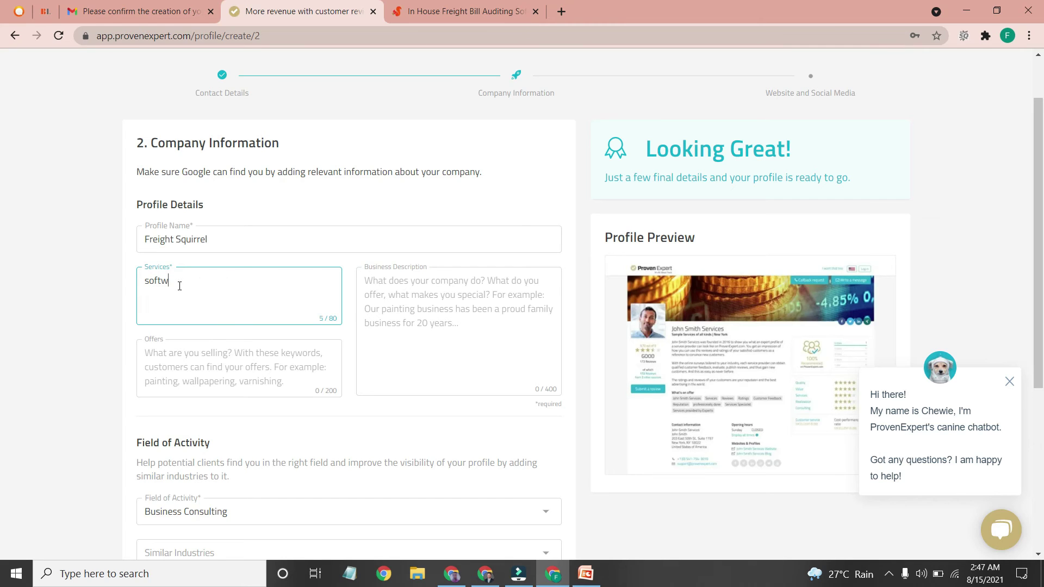
type("are audit service,")
key("BackSpace")
Switch to the Apr Backlinks spreadsheet and copy the Freight Squirrel description in cell F15 of the Keywords sheet.
left_click(383, 313)
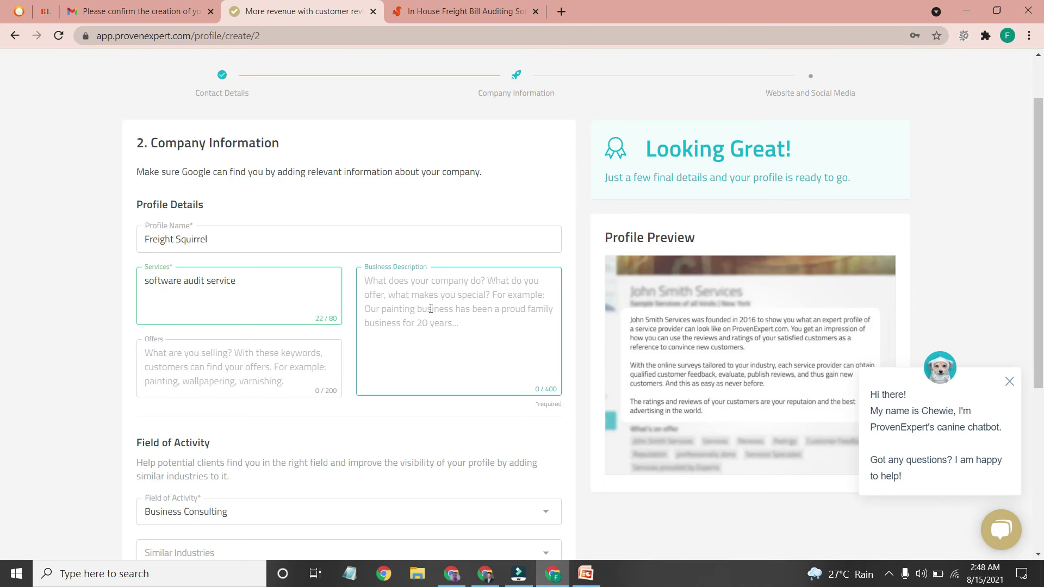
left_click(452, 574)
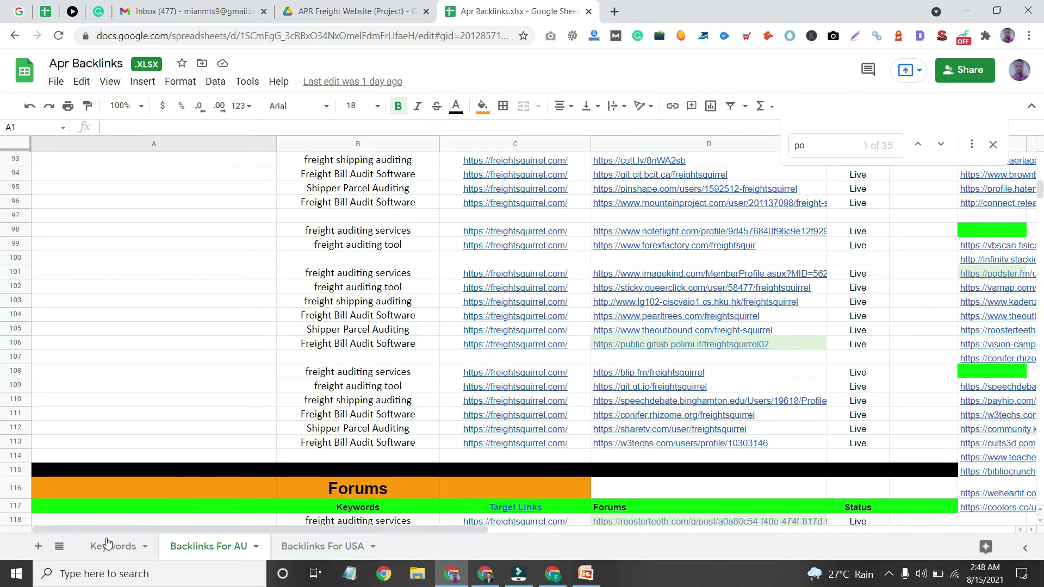
left_click(102, 555)
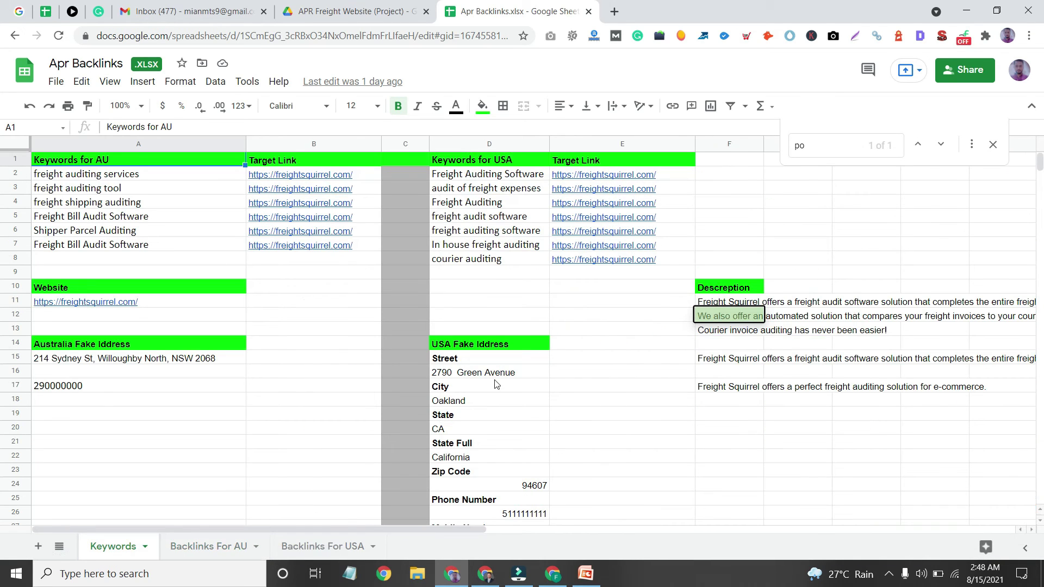
left_click(718, 303)
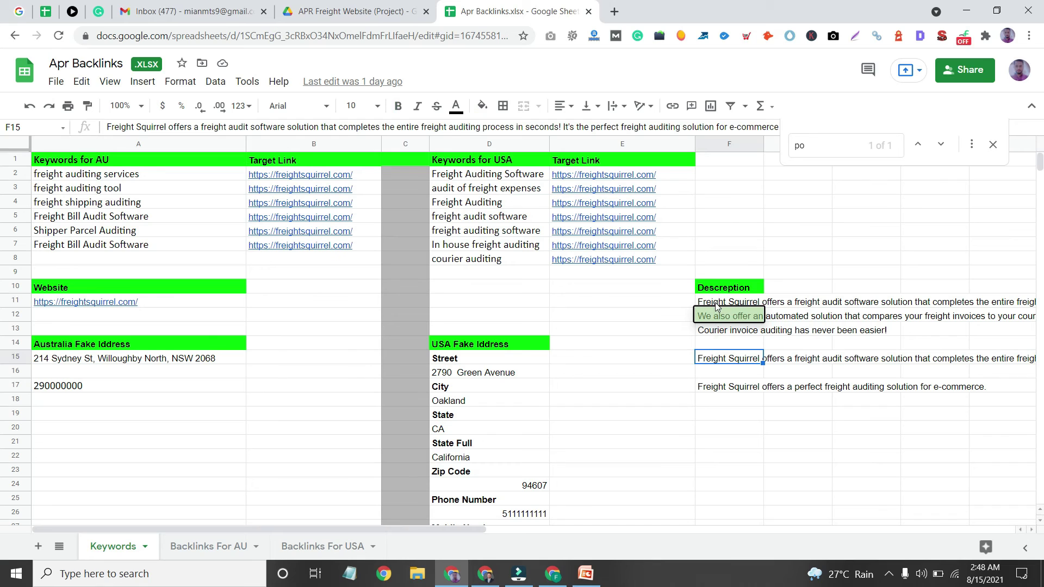
Return to the ProvenExpert profile form and paste the copied Freight Squirrel text as the business description, checking that it is complete.
left_click(546, 578)
left_click(425, 297)
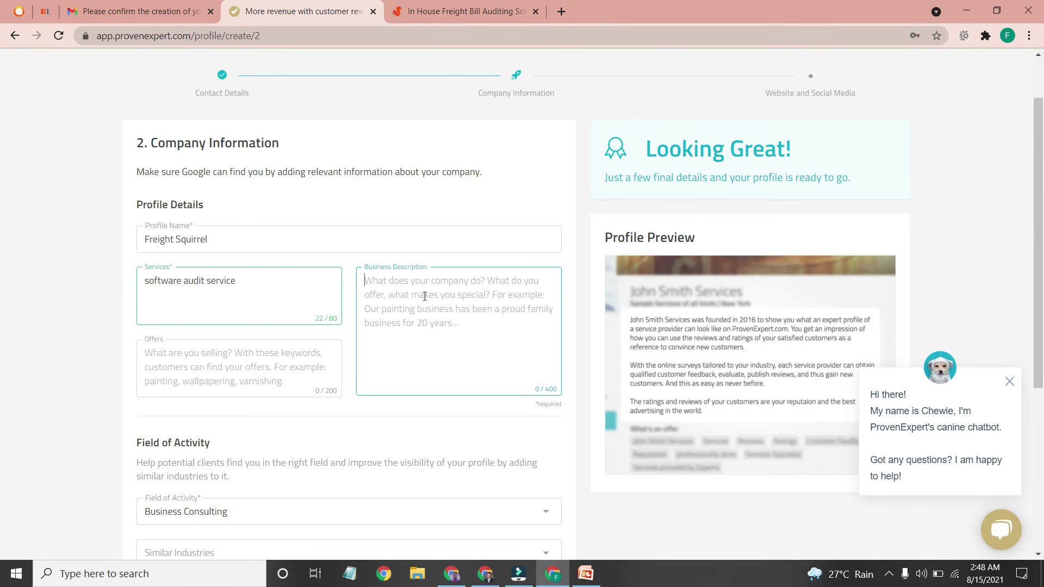
key("ctrl+v")
scroll(495, 338, "up", 1)
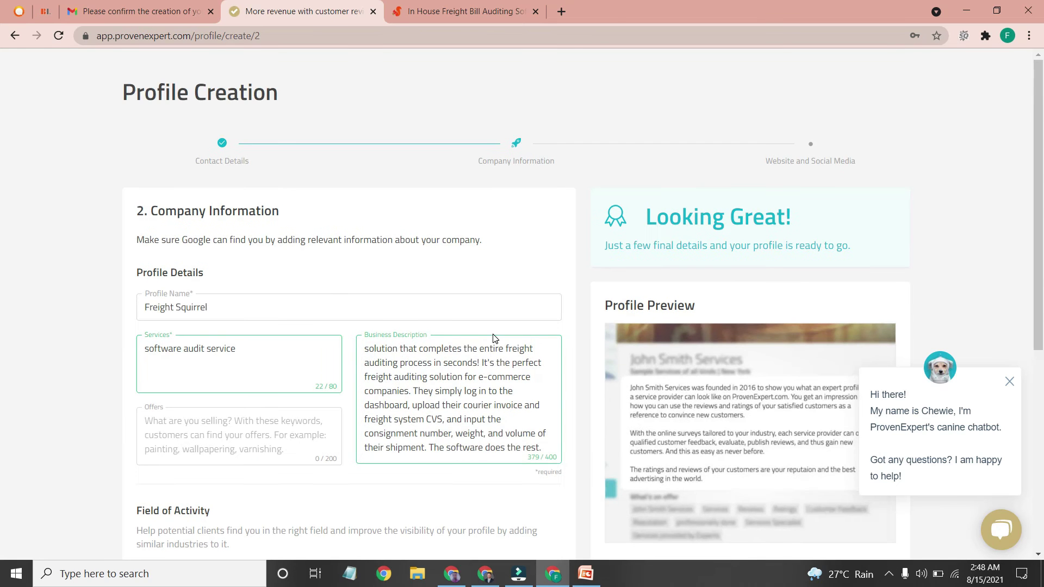
scroll(438, 355, "down", 2)
scroll(475, 281, "up", 1)
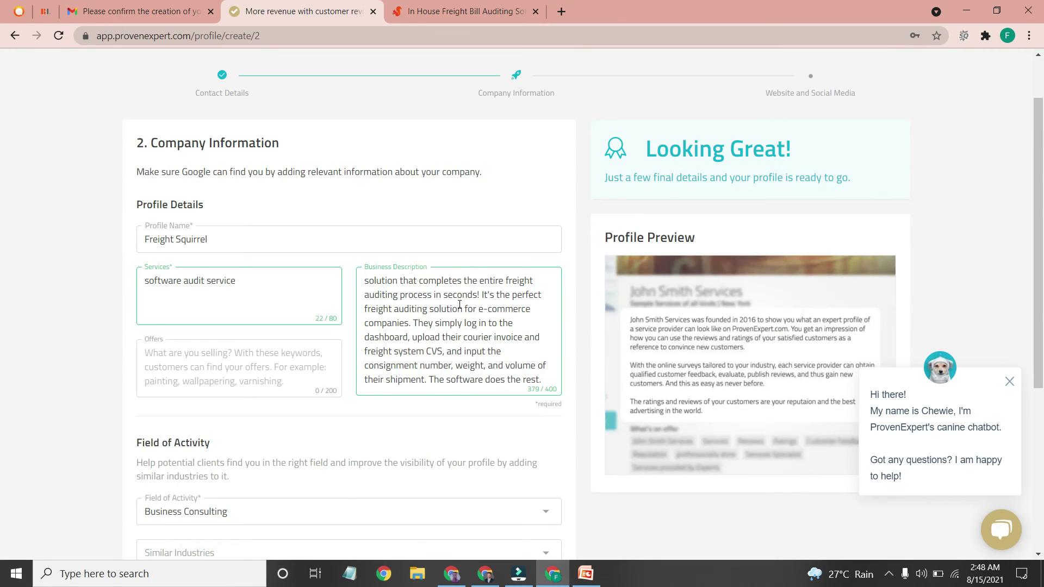
scroll(446, 313, "up", 1)
scroll(435, 318, "down", 2)
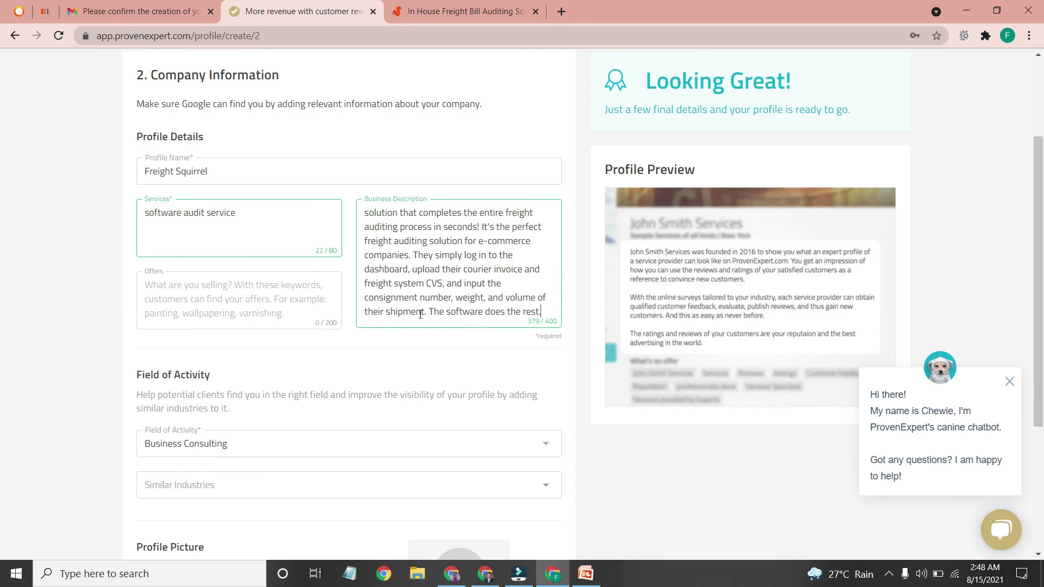
Add Business Coaching as a similar industry to the field of activity.
scroll(422, 325, "down", 2)
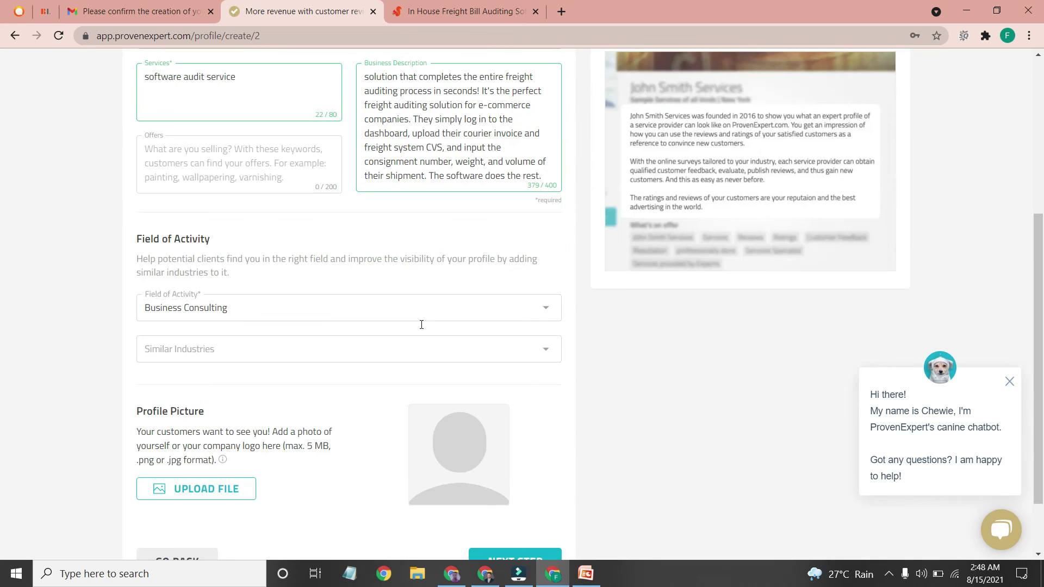
left_click(324, 355)
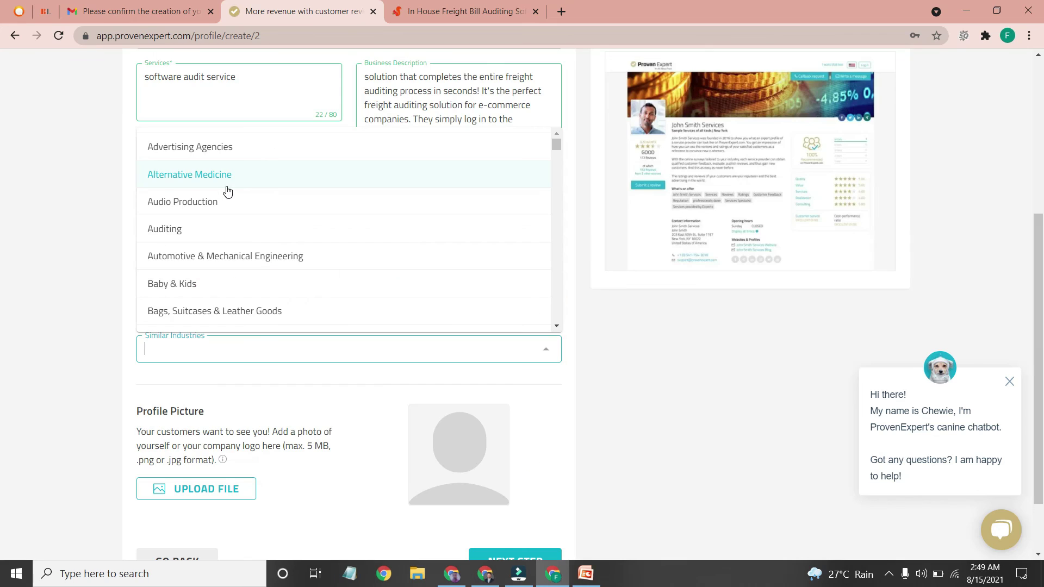
type("busi")
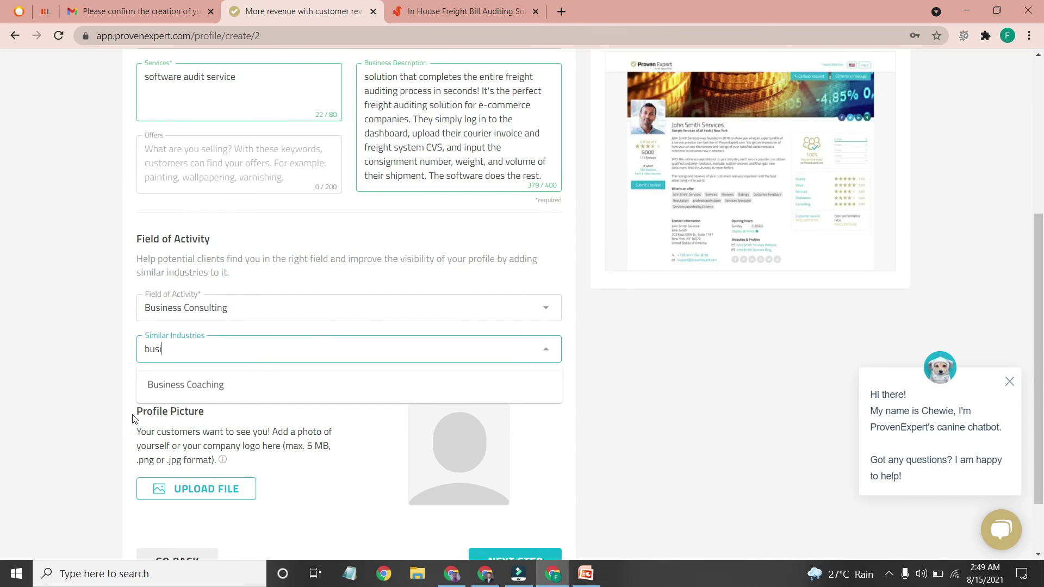
left_click(181, 391)
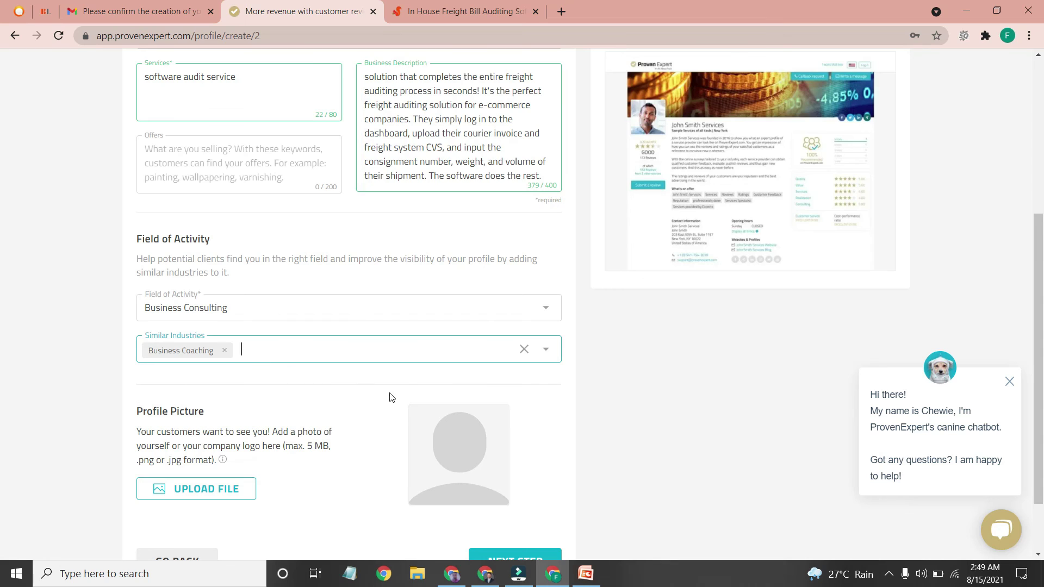
Choose the freight-squirrel logo image as the profile picture and continue to the website and social media details.
scroll(398, 398, "down", 2)
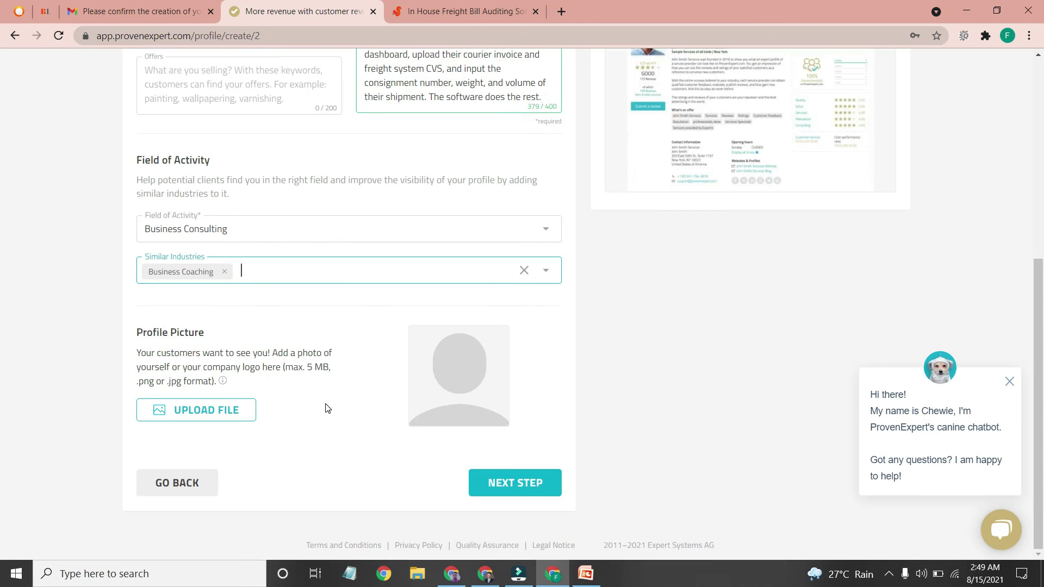
left_click(240, 418)
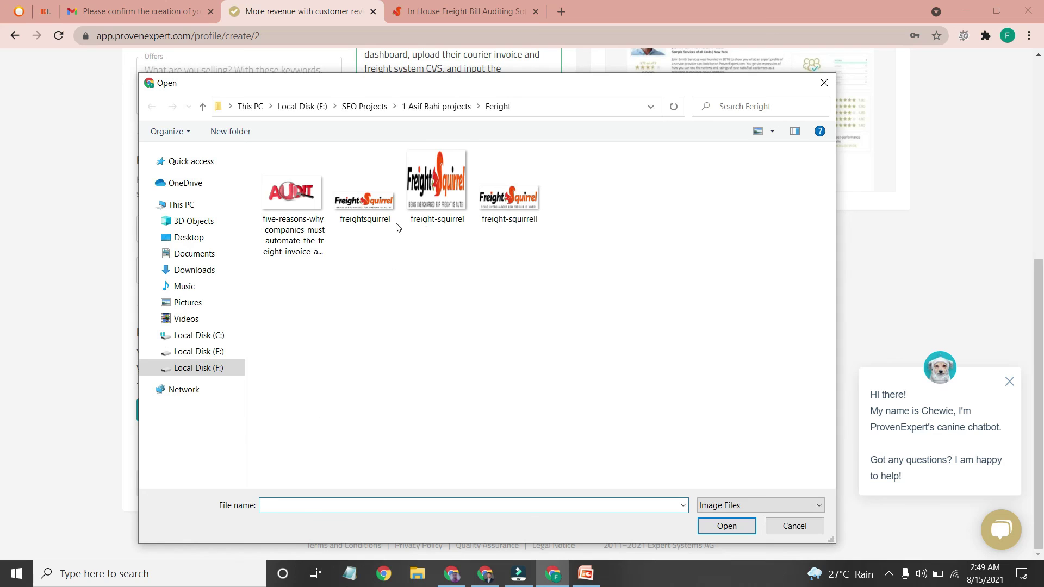
left_click(435, 200)
left_click(721, 530)
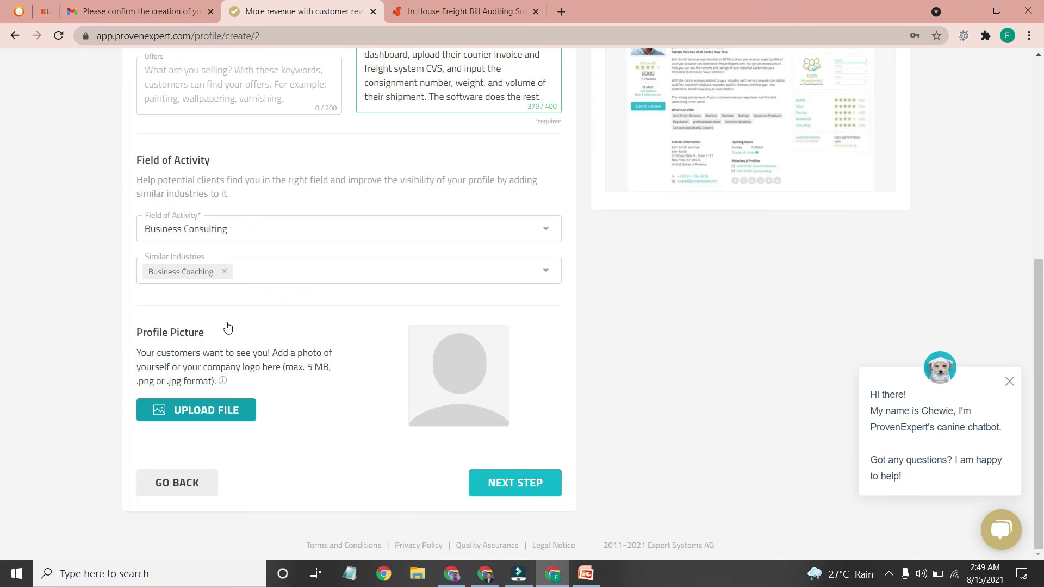
left_click(528, 493)
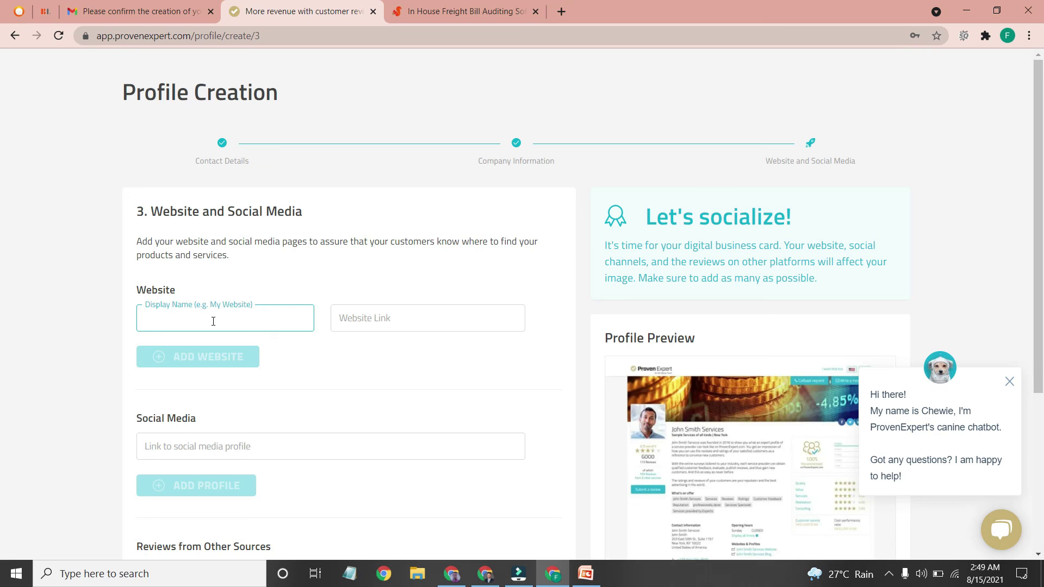
Look through the Freight Squirrel website down to the Get In Touch section and highlight the company name in its introduction.
left_click(451, 8)
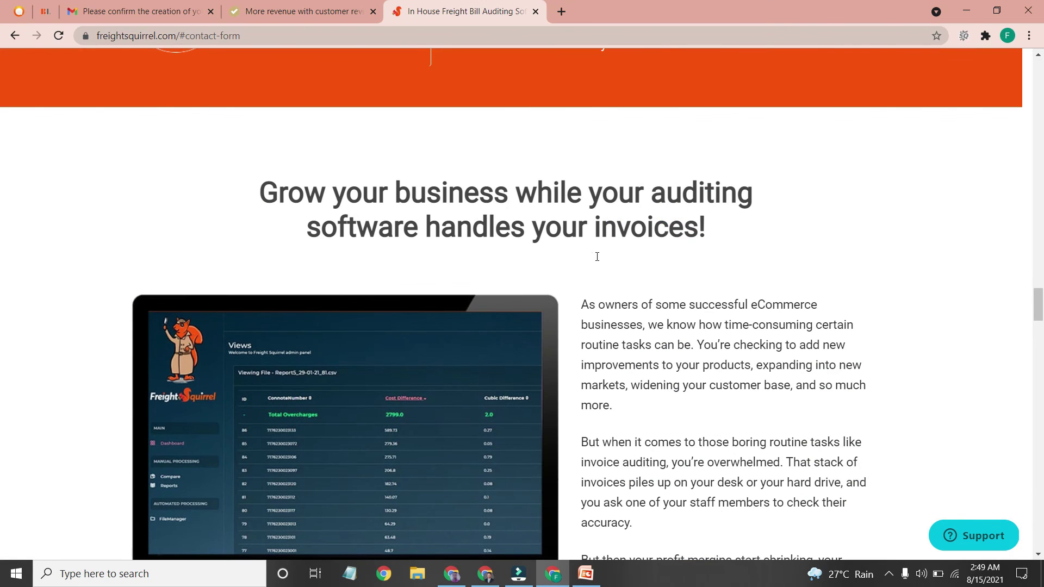
scroll(597, 256, "down", 15)
scroll(355, 224, "up", 5)
scroll(444, 227, "down", 1)
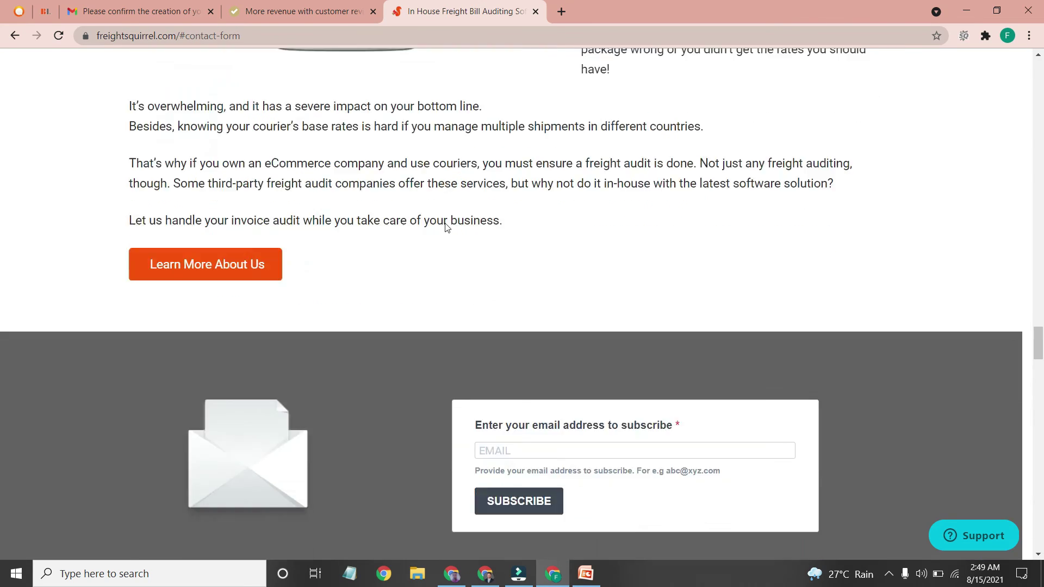
scroll(444, 227, "up", 15)
scroll(443, 234, "down", 9)
scroll(451, 256, "up", 5)
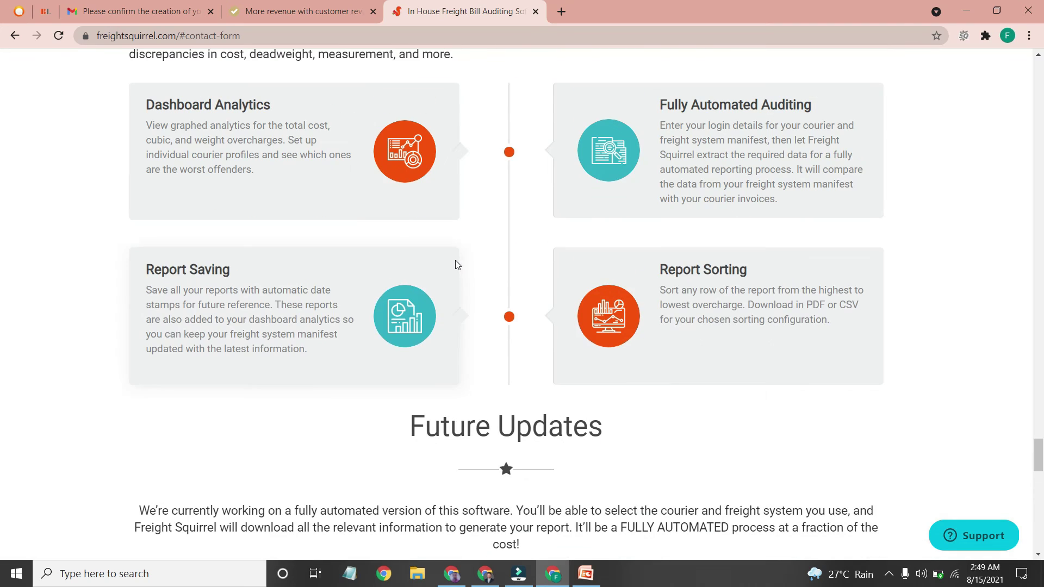
scroll(645, 317, "down", 12)
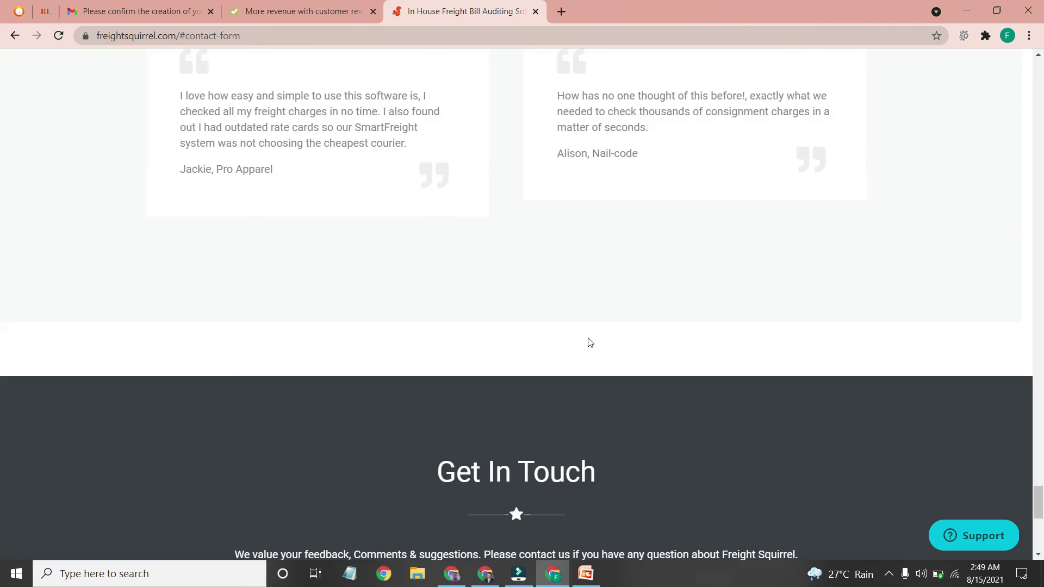
scroll(590, 342, "down", 7)
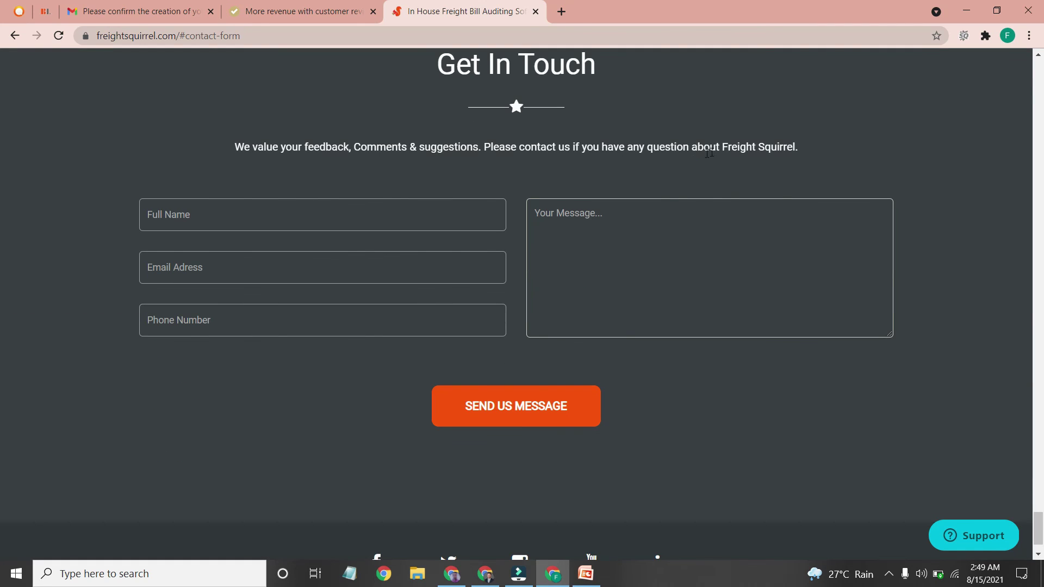
left_click_drag(722, 148, 793, 147)
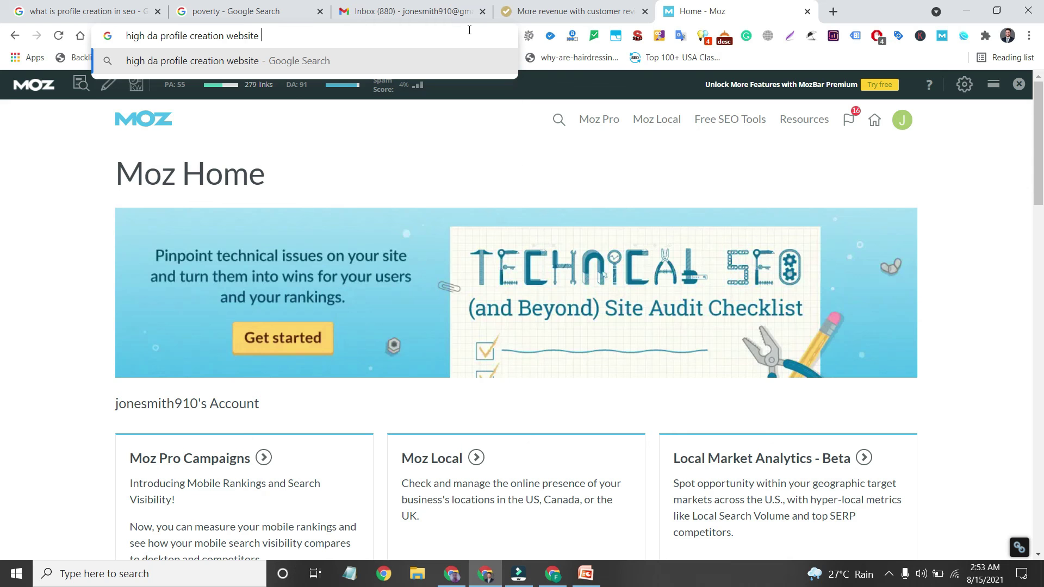
Search Google for "high da profile creation website list" and reload the results page.
type("list")
key("Return")
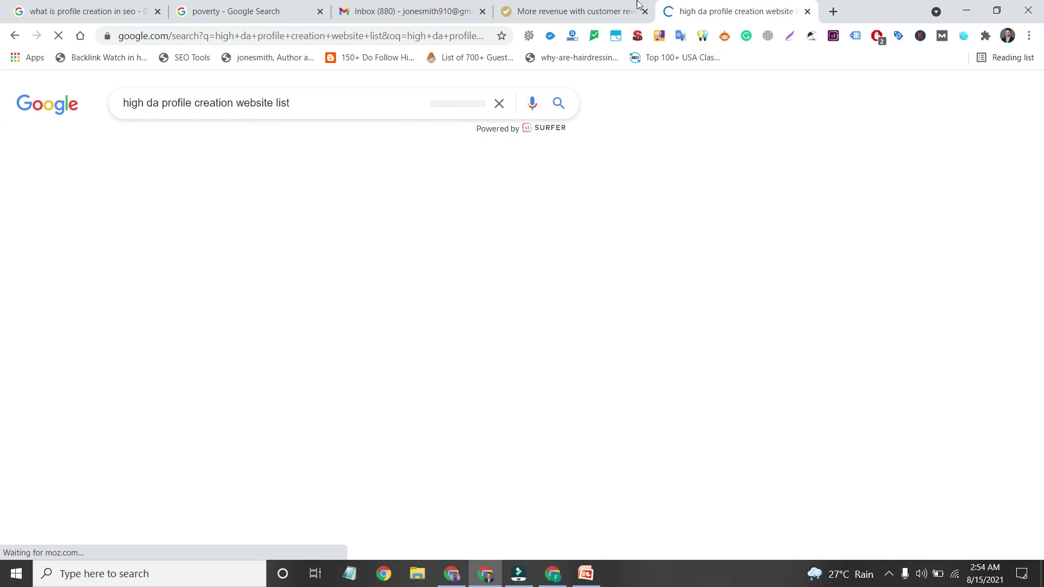
left_click(583, 7)
left_click(756, 6)
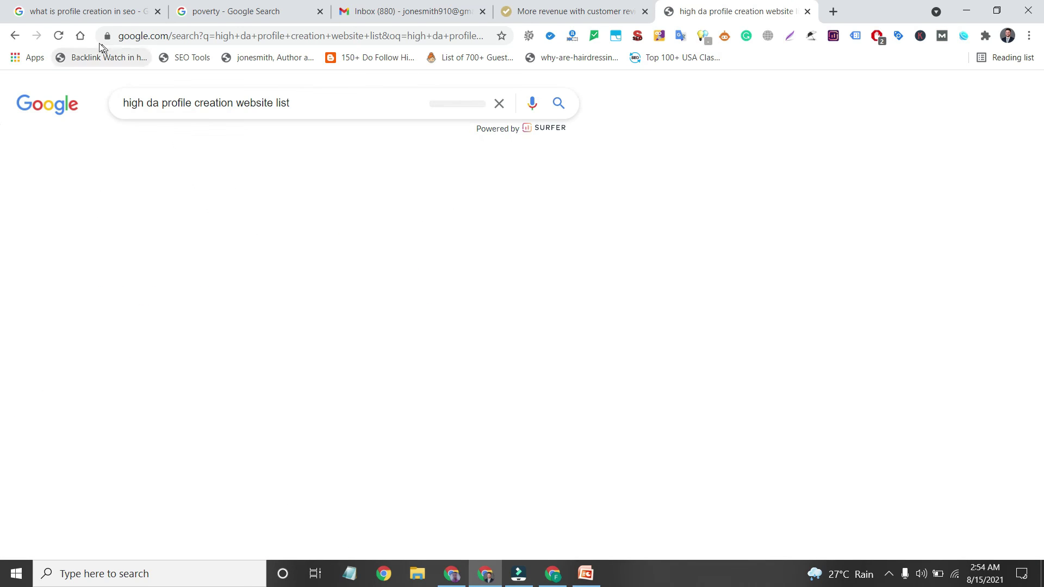
left_click(58, 37)
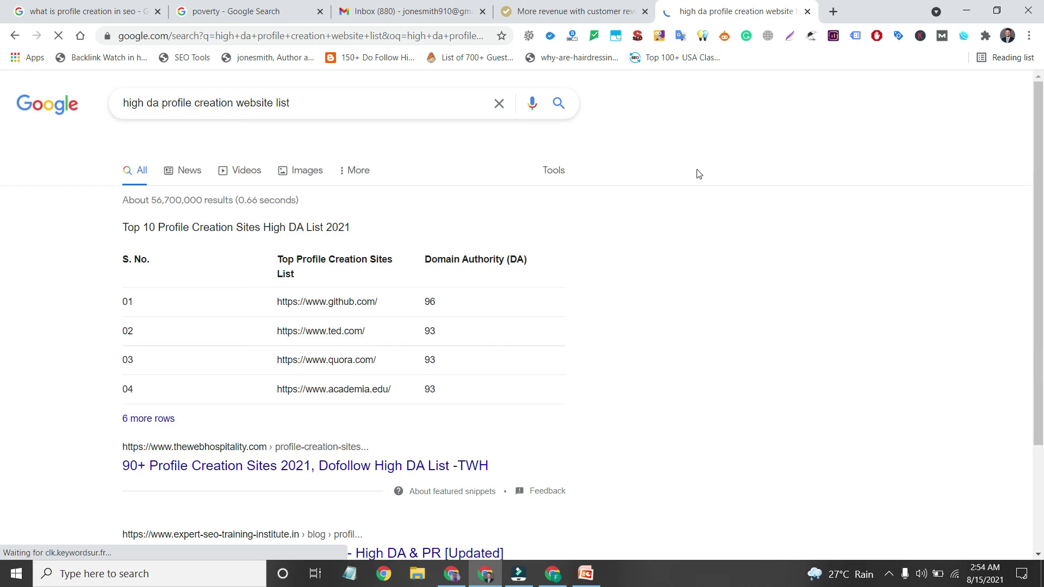
Open the "90+ Profile Creation Sites 2021, Dofollow High DA List" result in a new tab and switch to it.
scroll(342, 276, "down", 1)
scroll(342, 277, "down", 2)
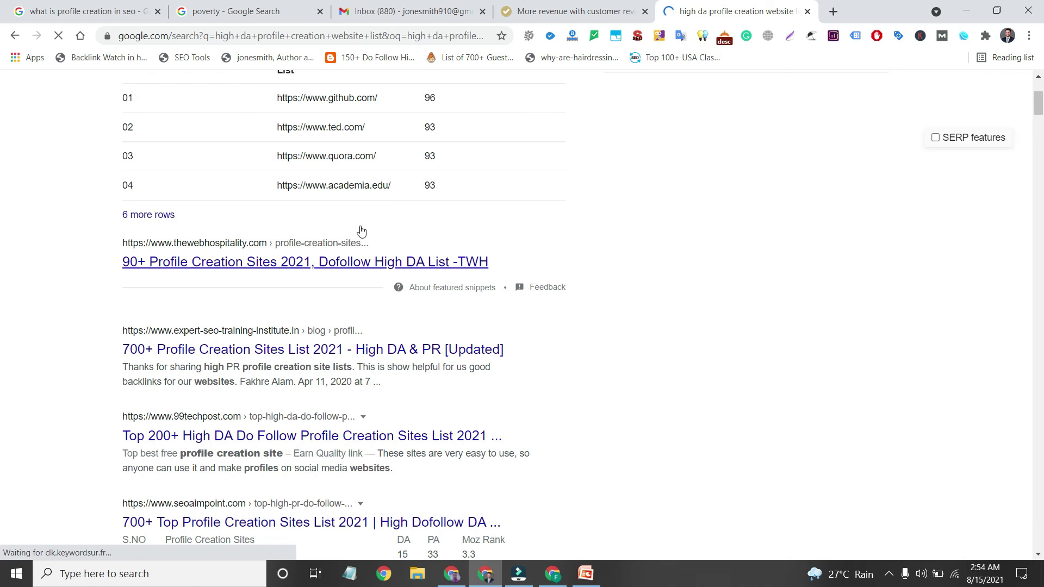
middle_click(303, 267)
scroll(303, 267, "down", 3)
left_click(766, 13)
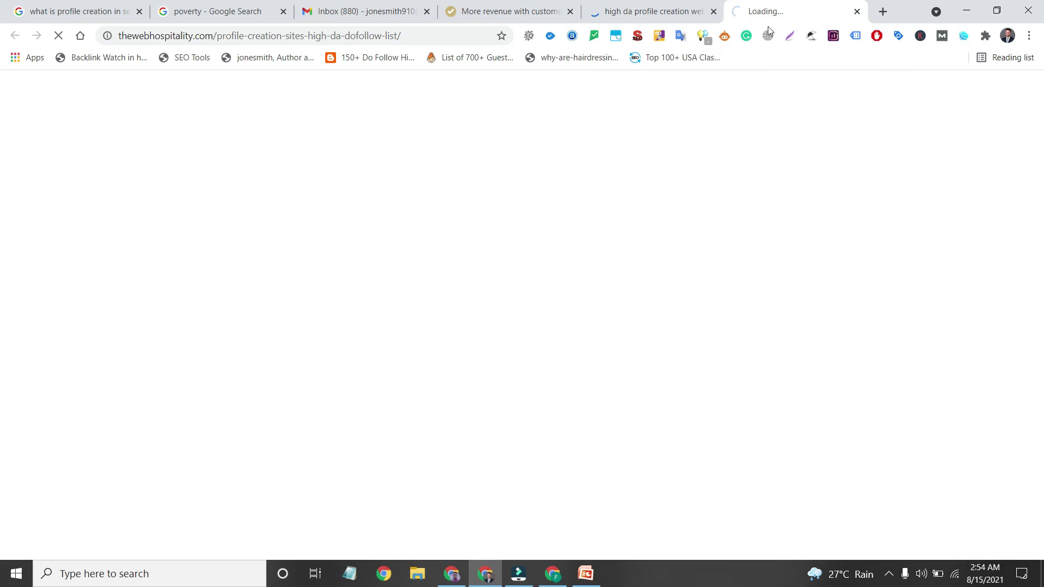